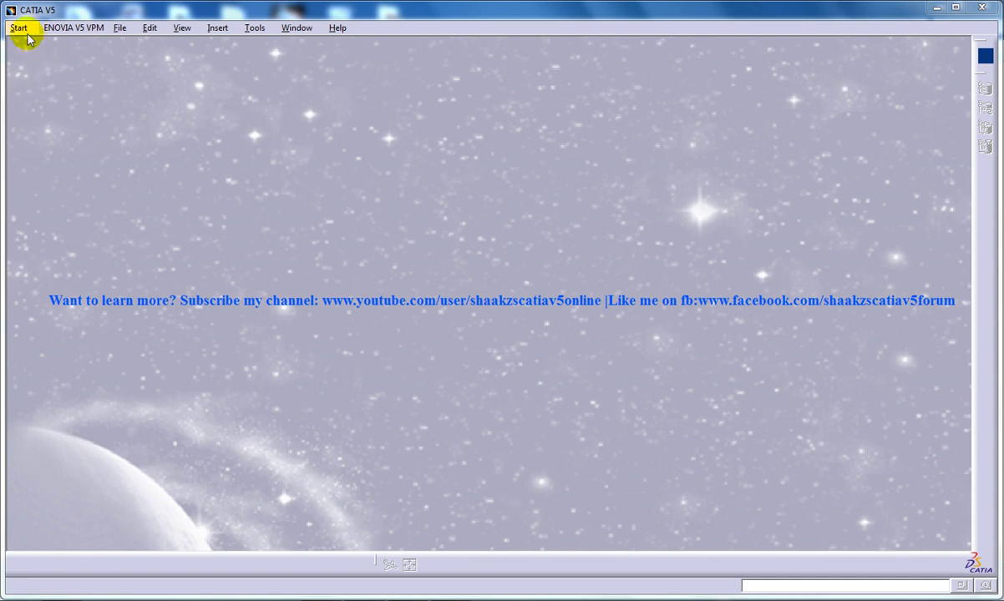
- Start the DMU Kinematics workbench and insert a new part into Product1
left_click(18, 28)
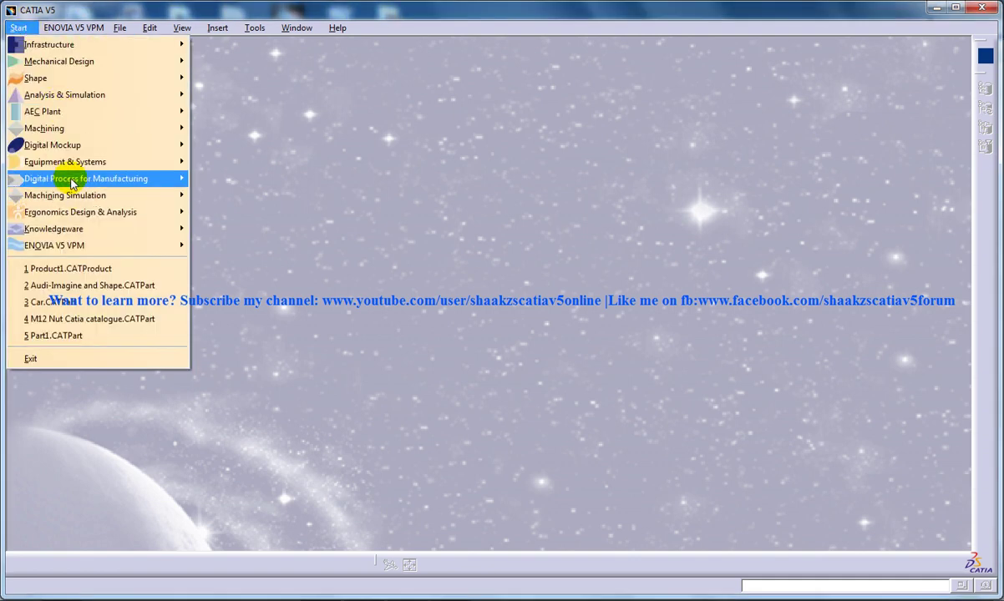
mouse_move(60, 145)
left_click(232, 179)
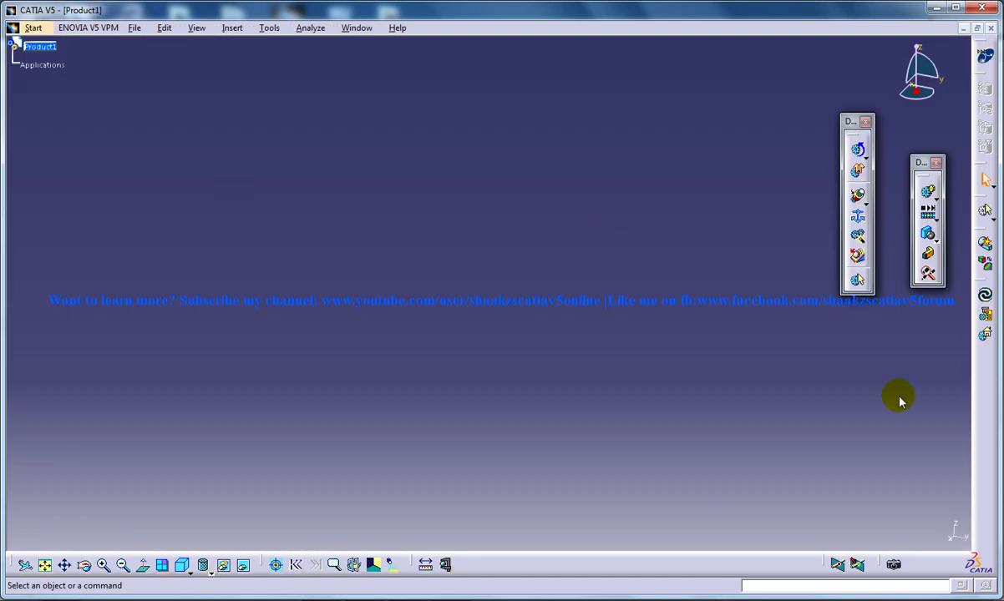
left_click(233, 28)
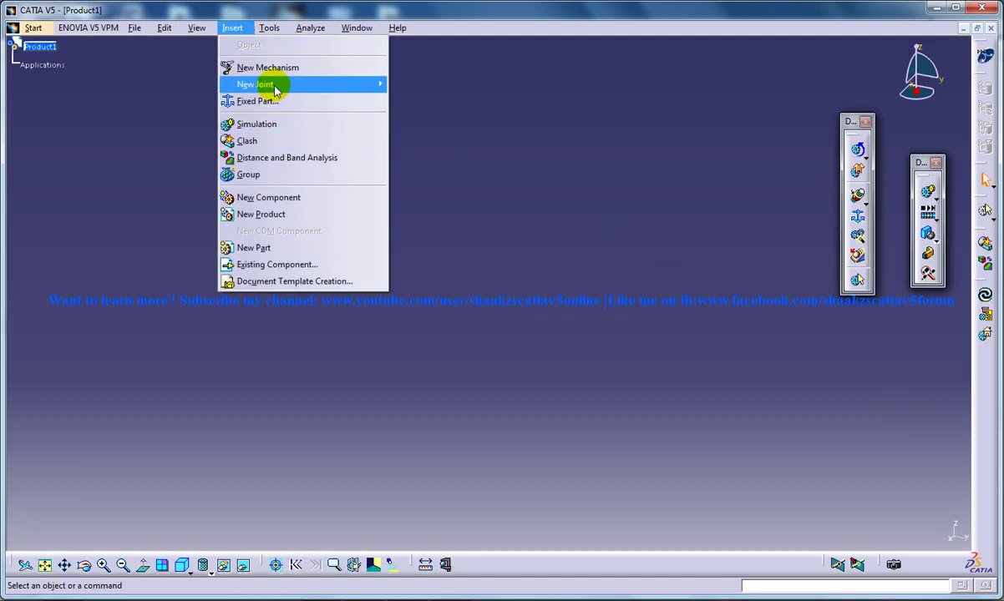
left_click(278, 249)
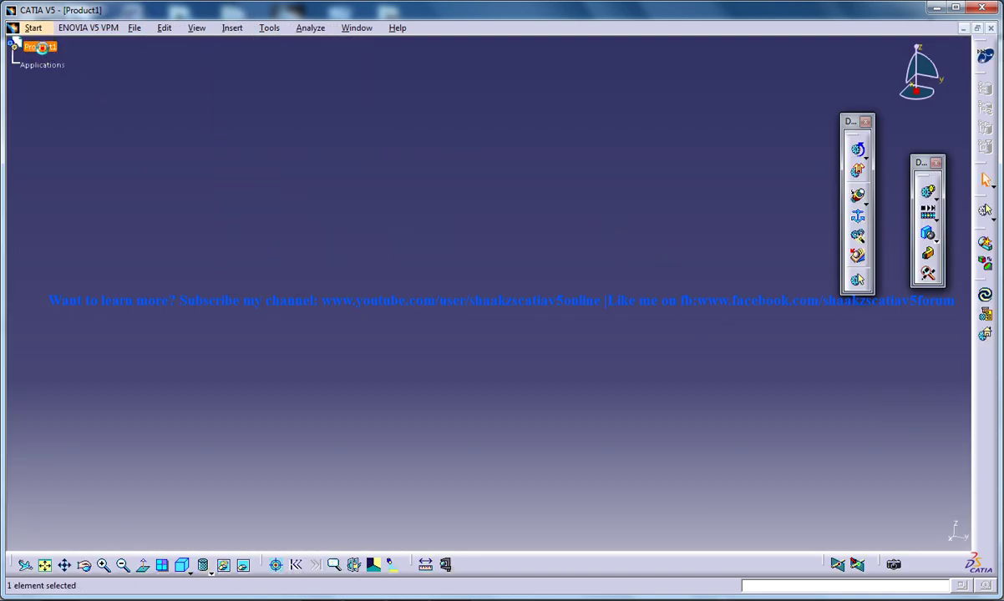
left_click(42, 47)
- Open the new part for editing and sketch a hexagon centred at the origin on its yz plane
double_click(39, 82)
left_click(985, 88)
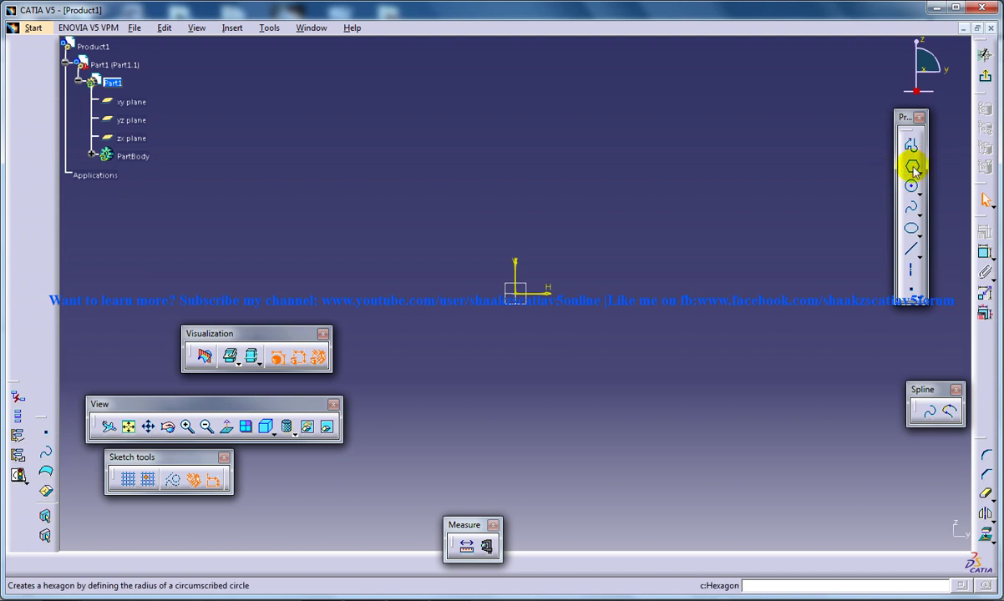
left_click(912, 164)
left_click(520, 290)
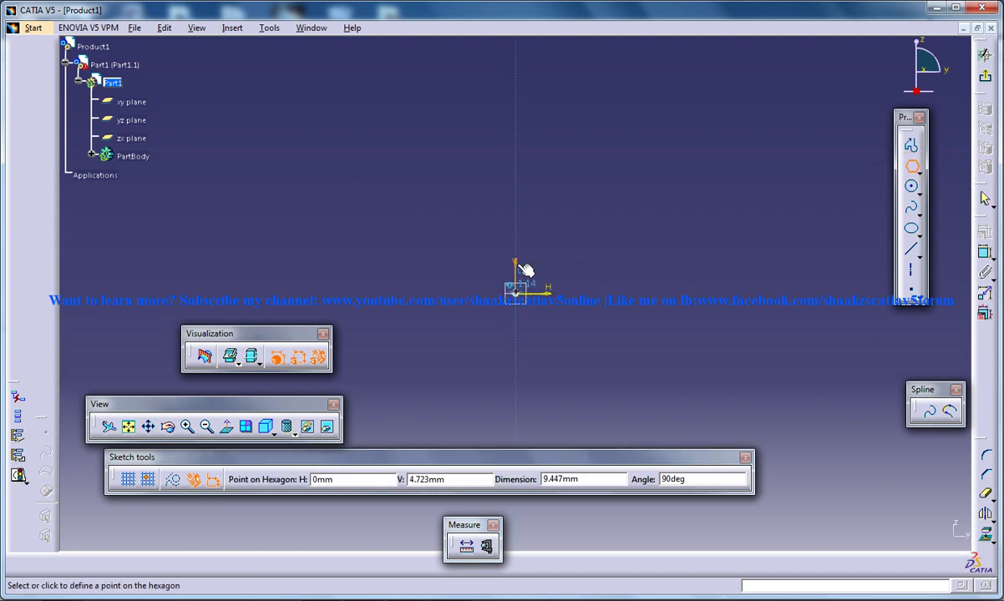
left_click(518, 210)
- Dimension the hexagon's top edge and set its length to 15 mm
left_click(985, 250)
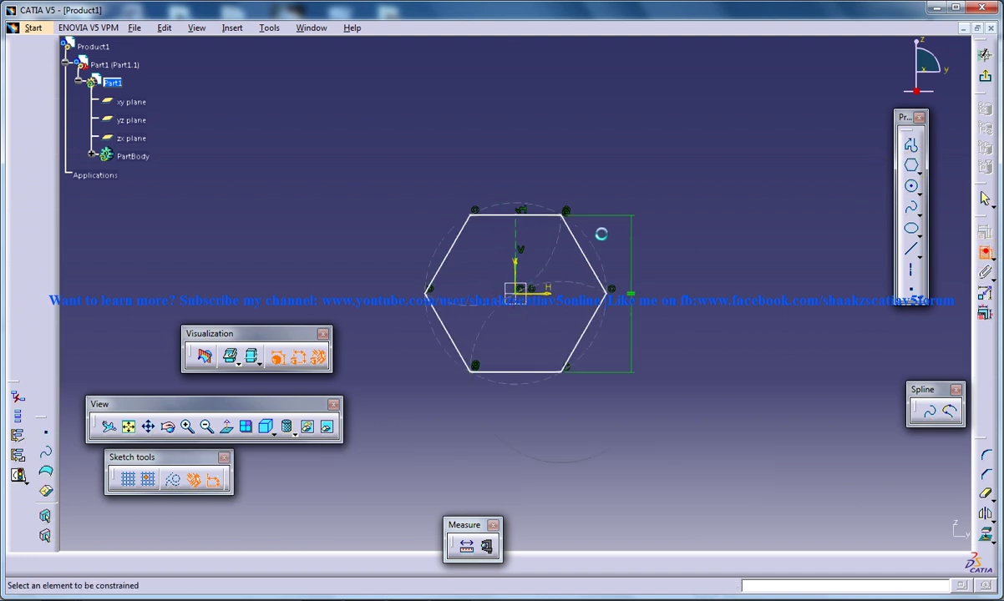
left_click(506, 214)
double_click(510, 183)
type("15")
key("Return")
- Exit the hexagon sketch and extrude it into a pad to form the bolt head
left_click(985, 77)
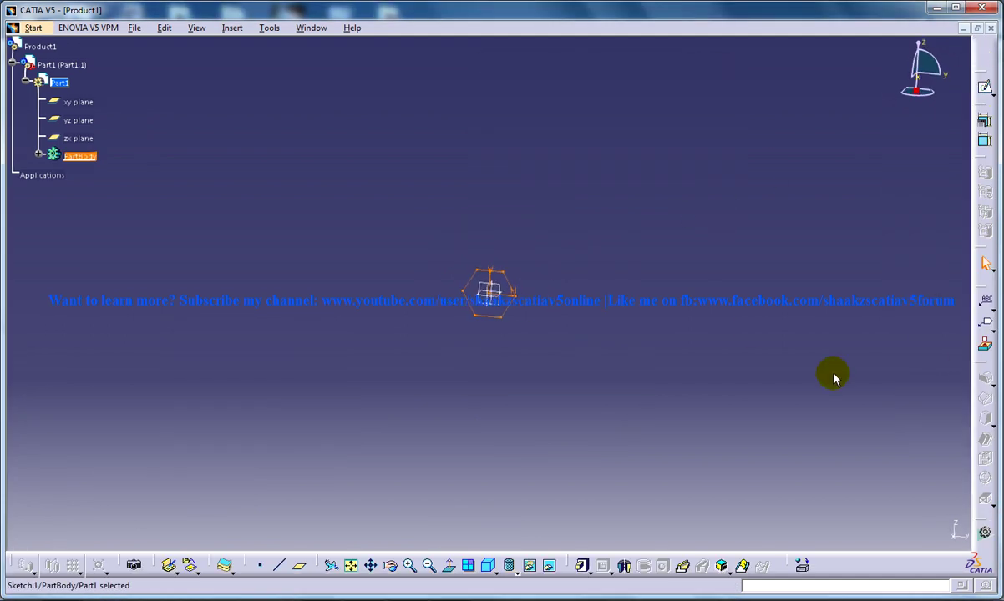
left_click(583, 567)
key("Return")
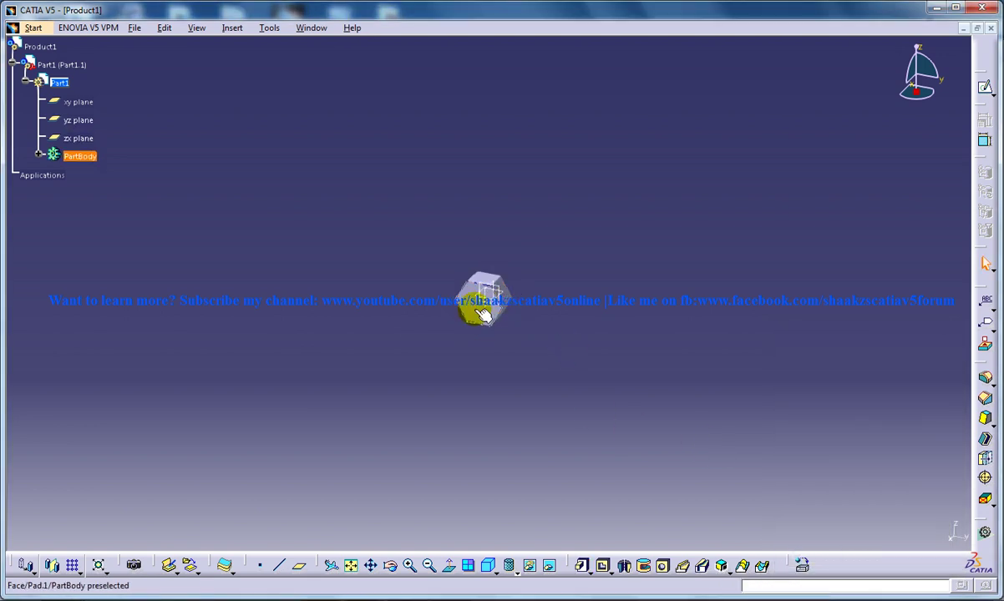
- Sketch a circle about 7.2 mm in diameter, centred at the origin, on the bolt head's end face
left_click(985, 87)
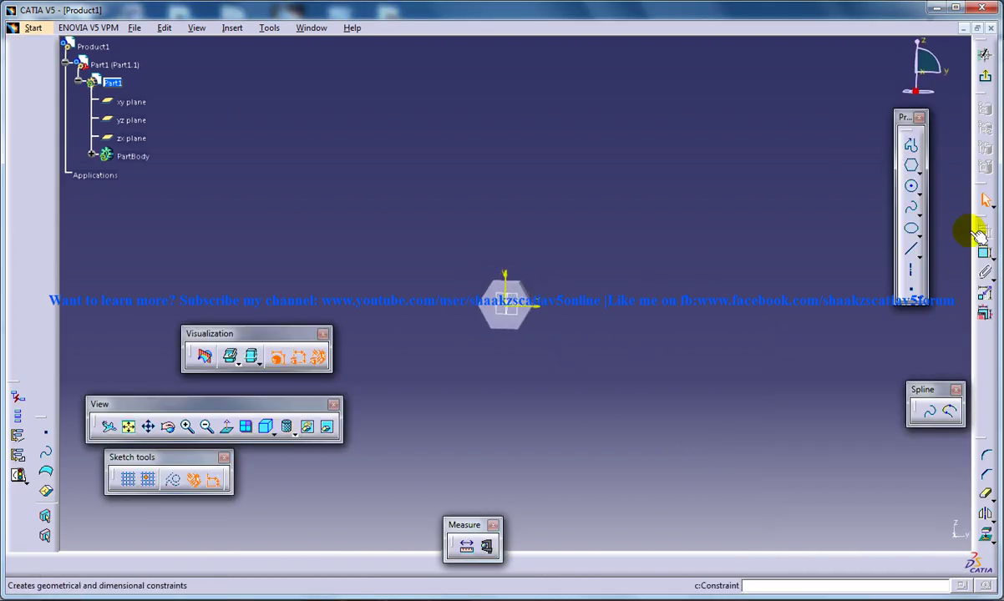
left_click(914, 189)
scroll(493, 321, "up", 5)
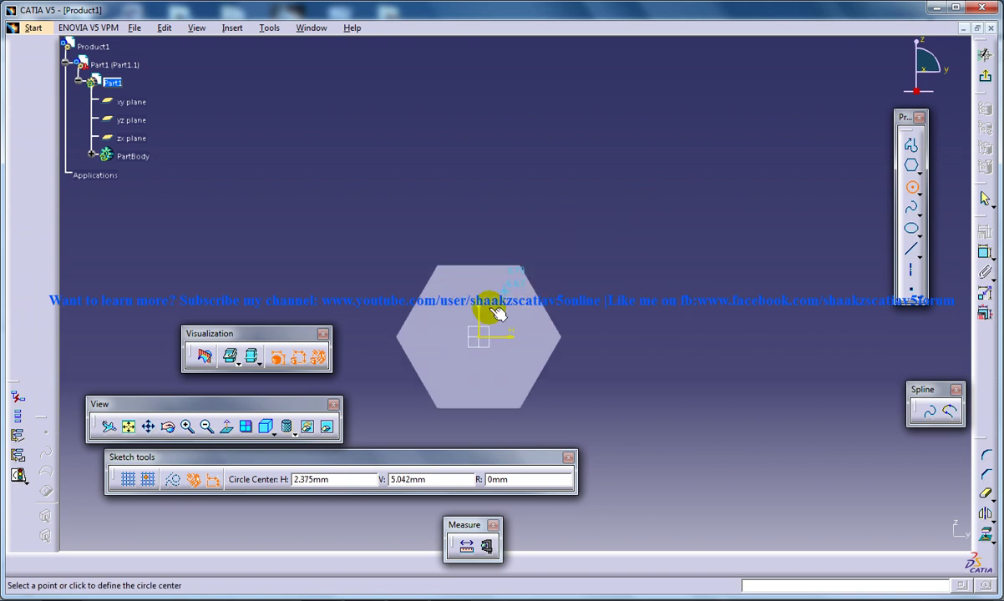
left_click(479, 338)
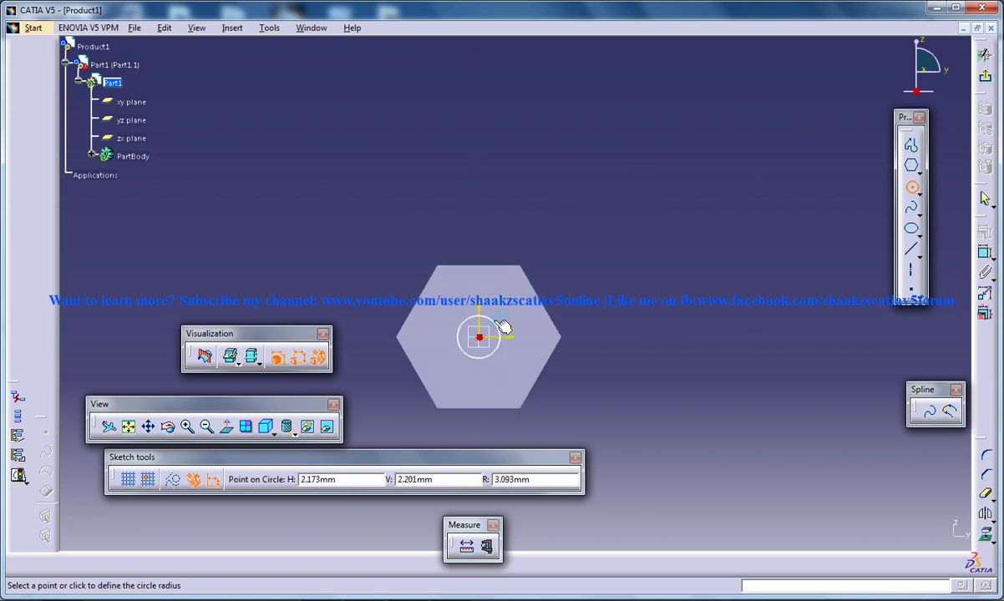
left_click(494, 319)
- Dimension the circle and set its diameter to 12 mm
left_click(981, 255)
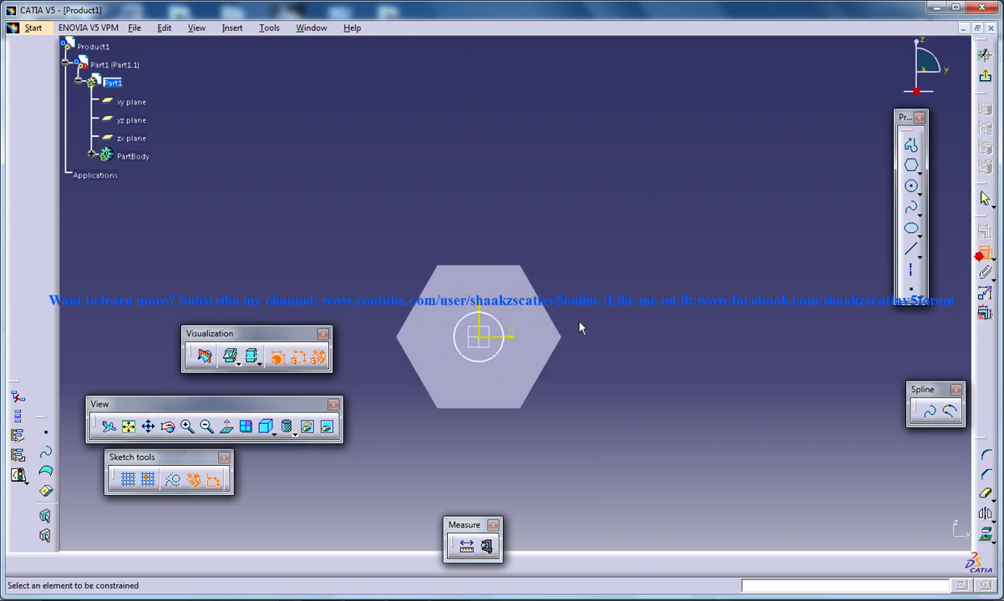
left_click(507, 331)
double_click(601, 280)
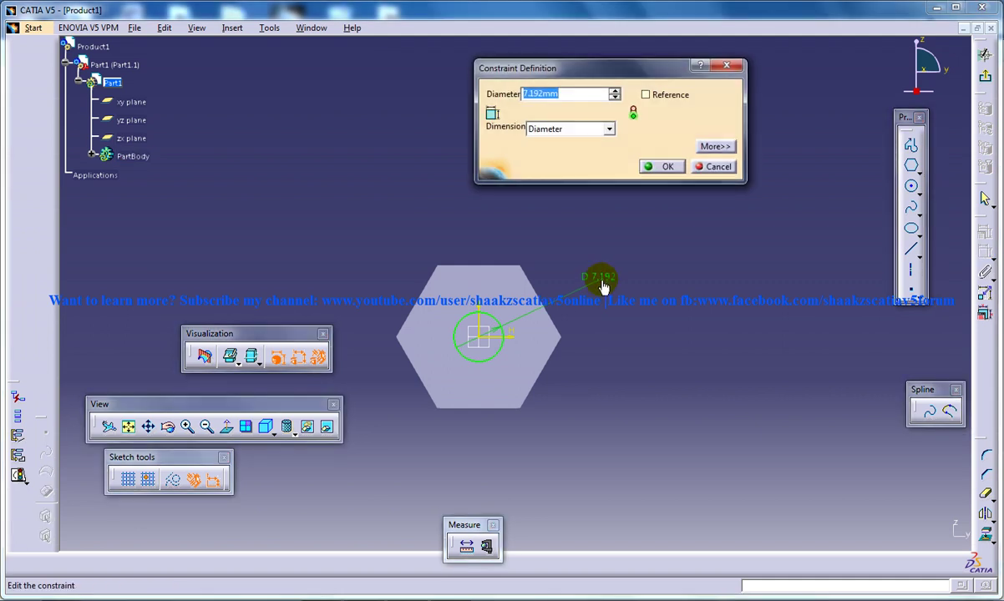
key("Return")
- Exit the circle sketch and extrude it 24 mm to form the bolt shank
left_click(985, 56)
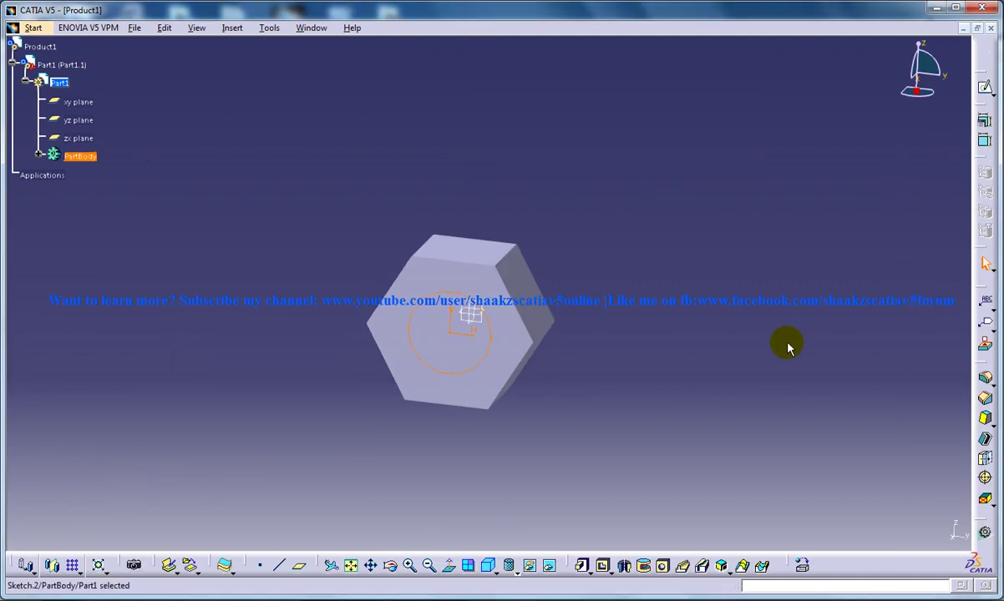
left_click(582, 567)
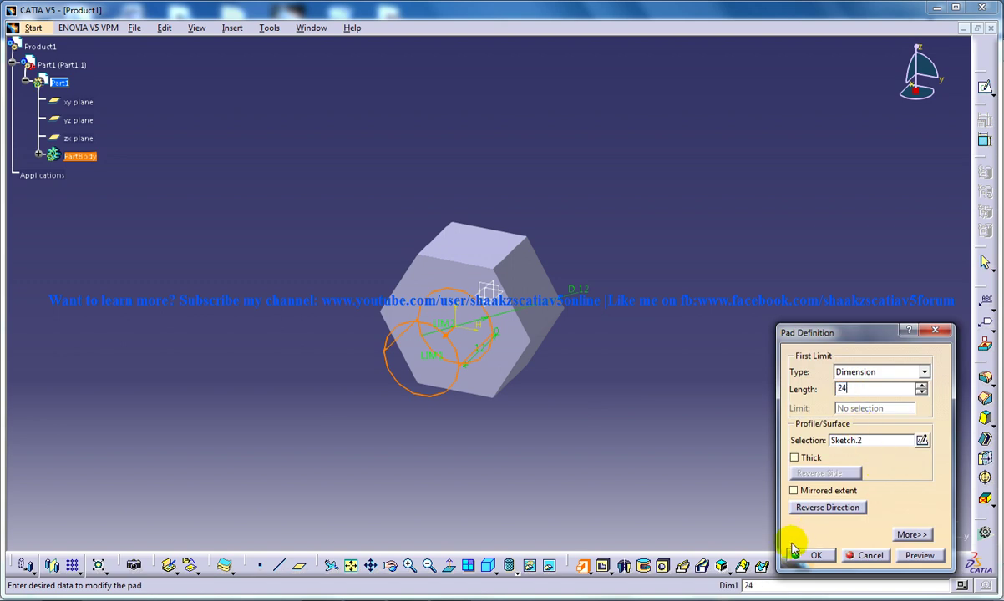
left_click(804, 555)
middle_click_drag(583, 280, 459, 224)
- Activate Product1 and insert a second new part into it
left_click(232, 28)
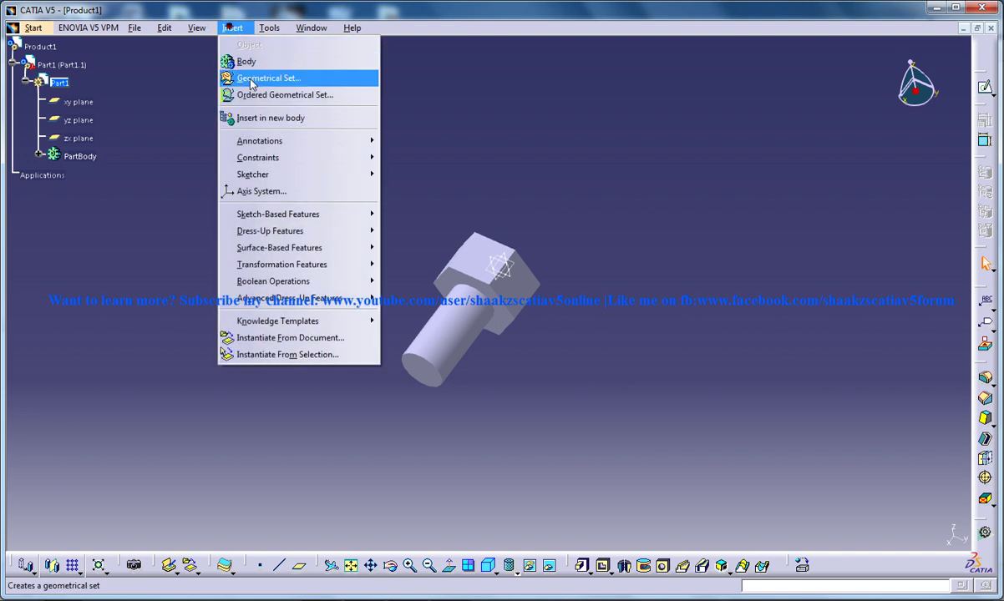
left_click(158, 131)
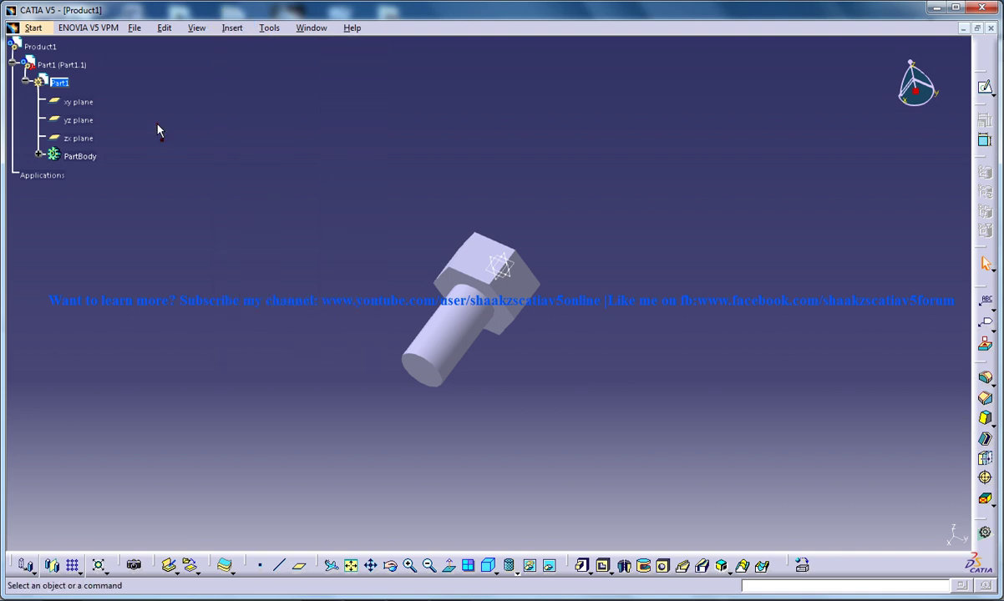
double_click(40, 46)
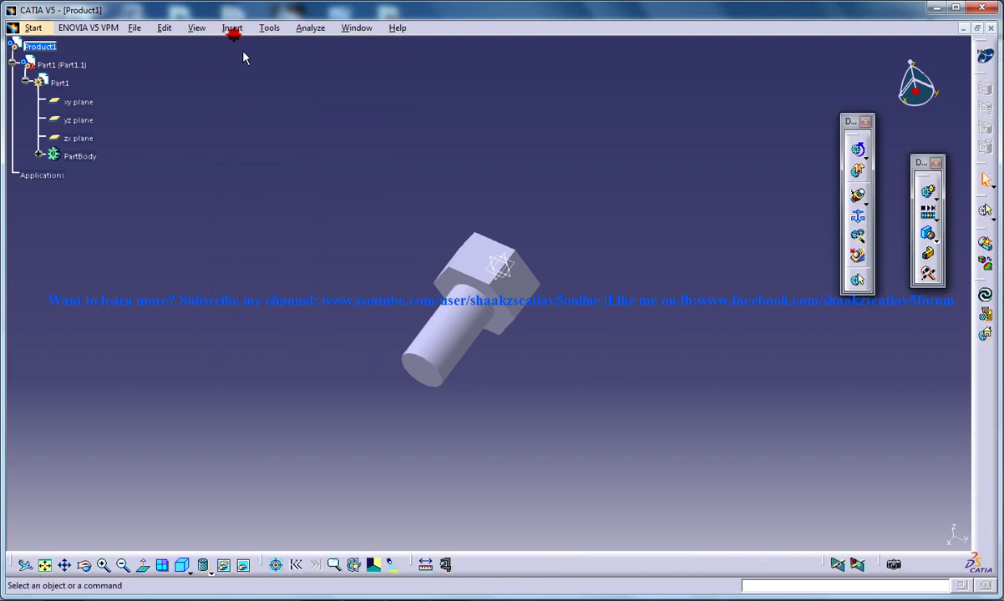
left_click(234, 28)
left_click(257, 244)
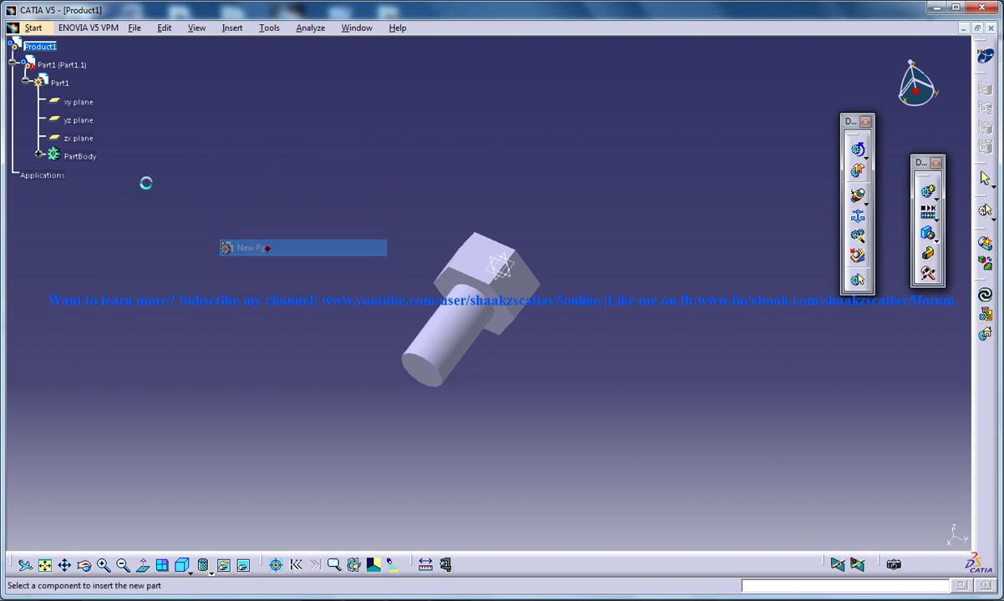
left_click(40, 48)
left_click(538, 362)
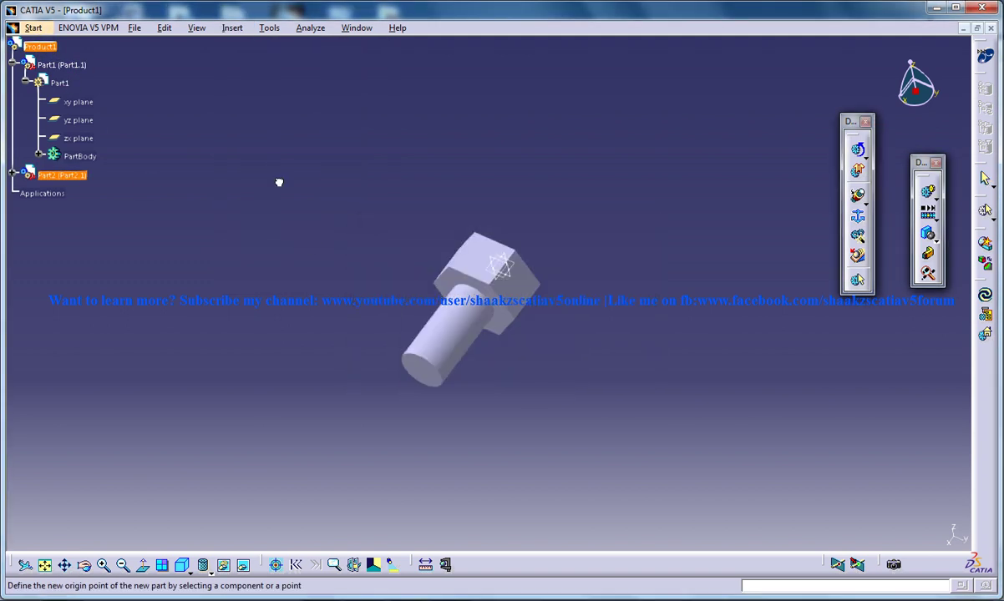
- Open the second part for editing and create a plane offset 56 mm from its yz plane
left_click(14, 173)
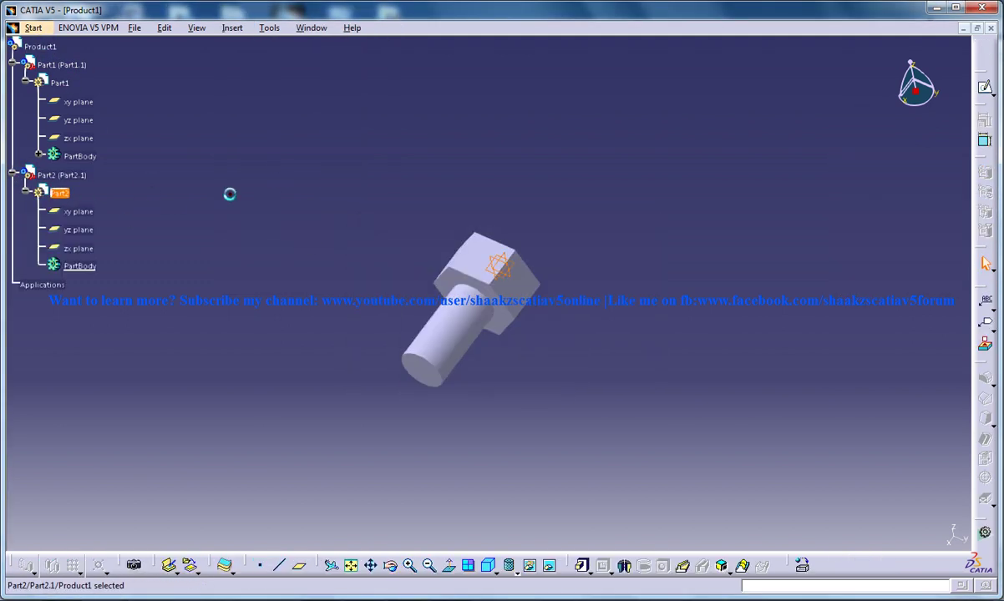
middle_click_drag(467, 343, 400, 263)
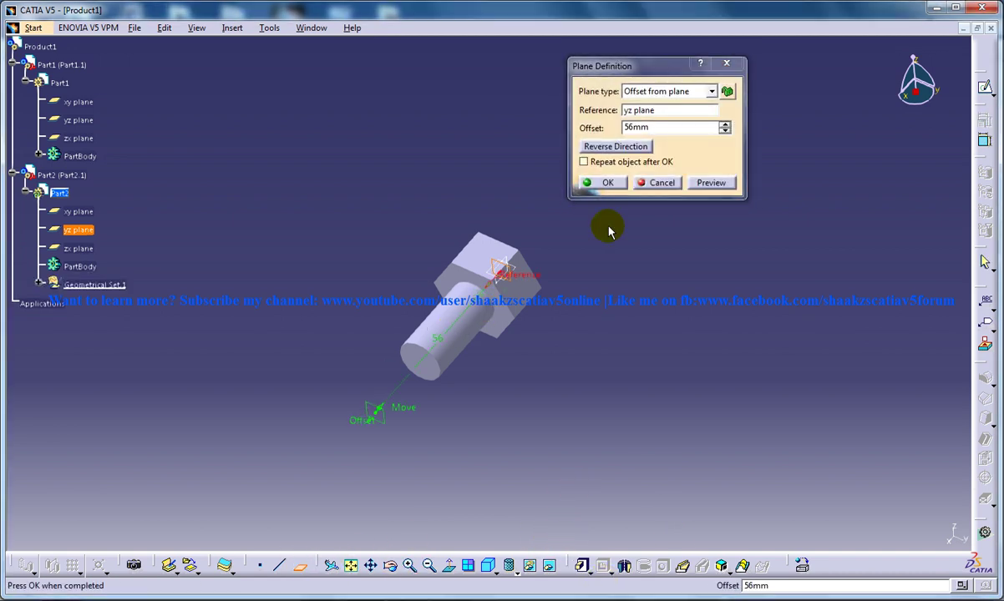
left_click(601, 183)
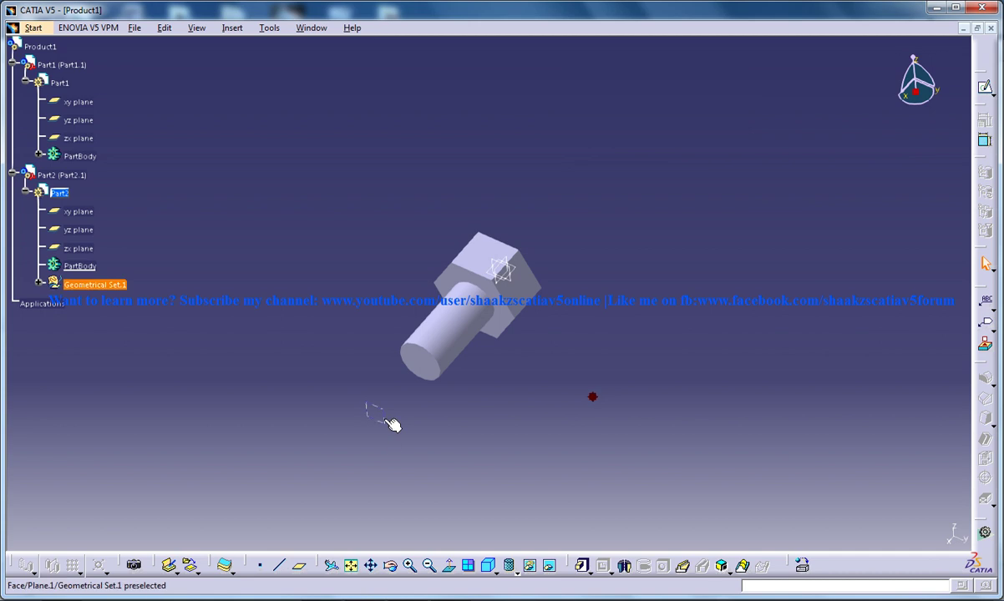
- Sketch a hexagon with edges about 15.6 mm long, centred at the origin, on the offset plane
left_click(986, 88)
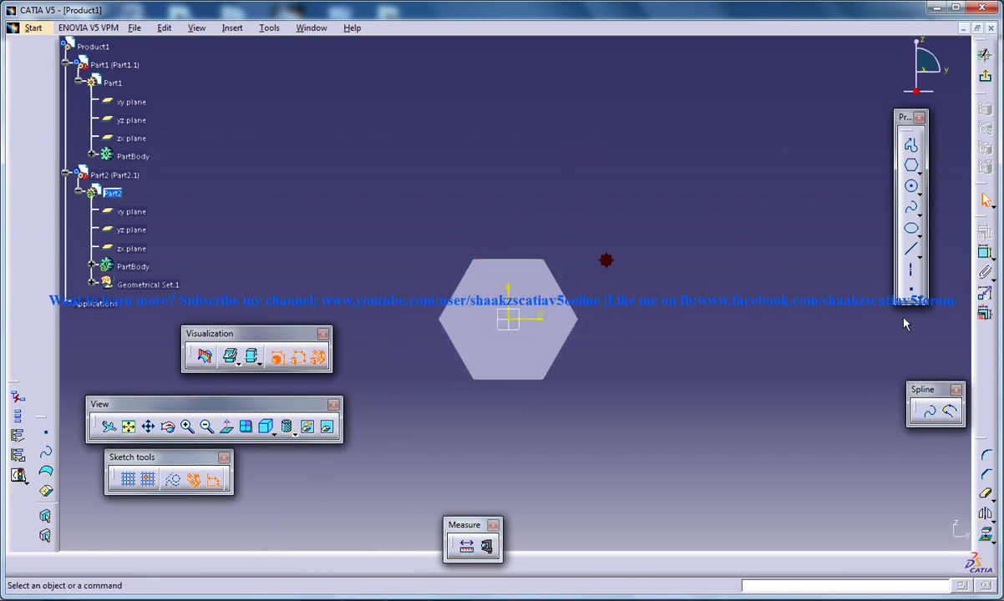
left_click(911, 165)
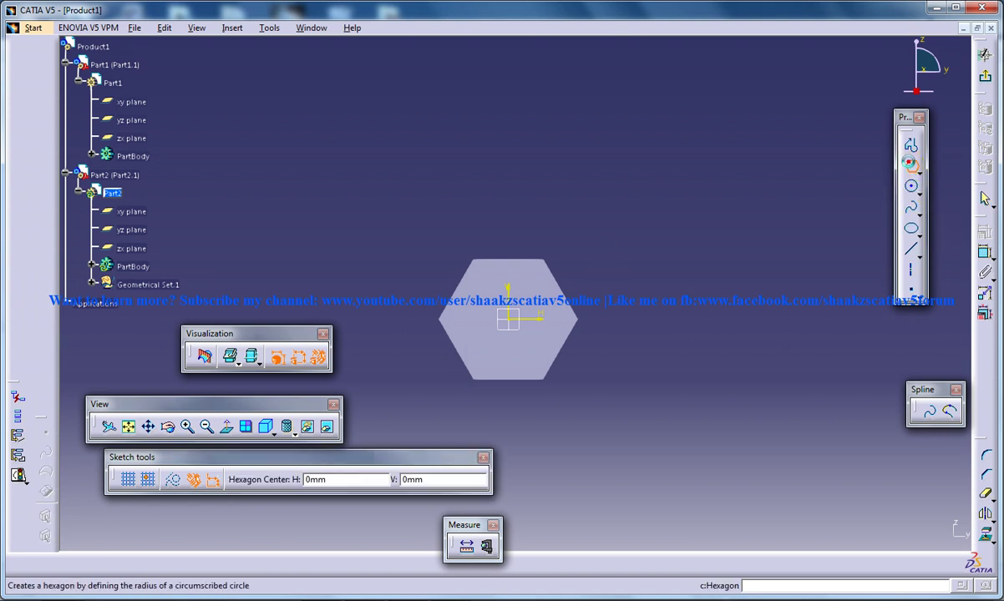
left_click(513, 318)
left_click(513, 237)
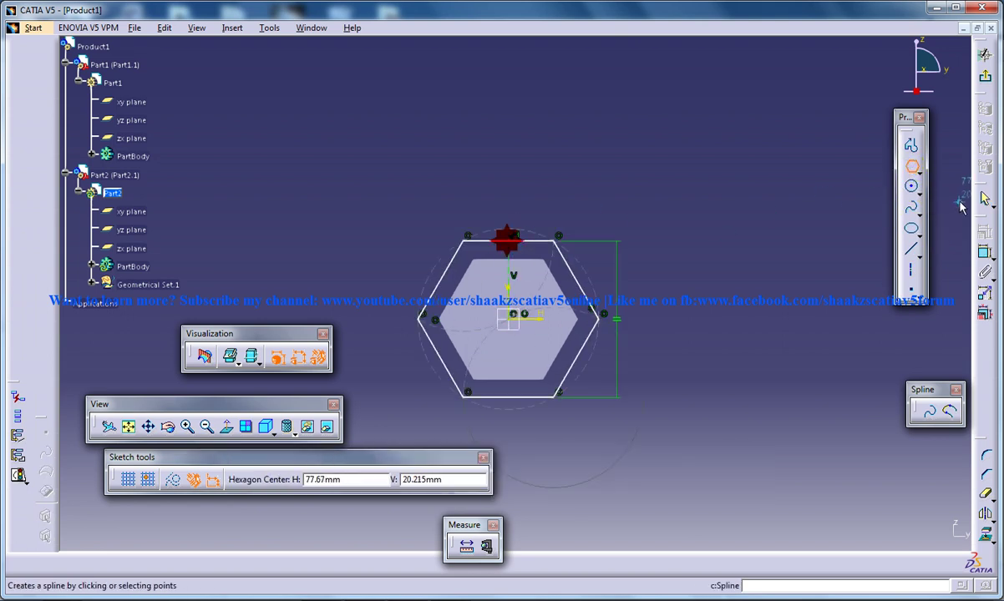
- Make the hexagon's top edge coincident with the bolt head's top edge and extrude the sketch into a pad for the nut
left_click(984, 254)
left_click(504, 240)
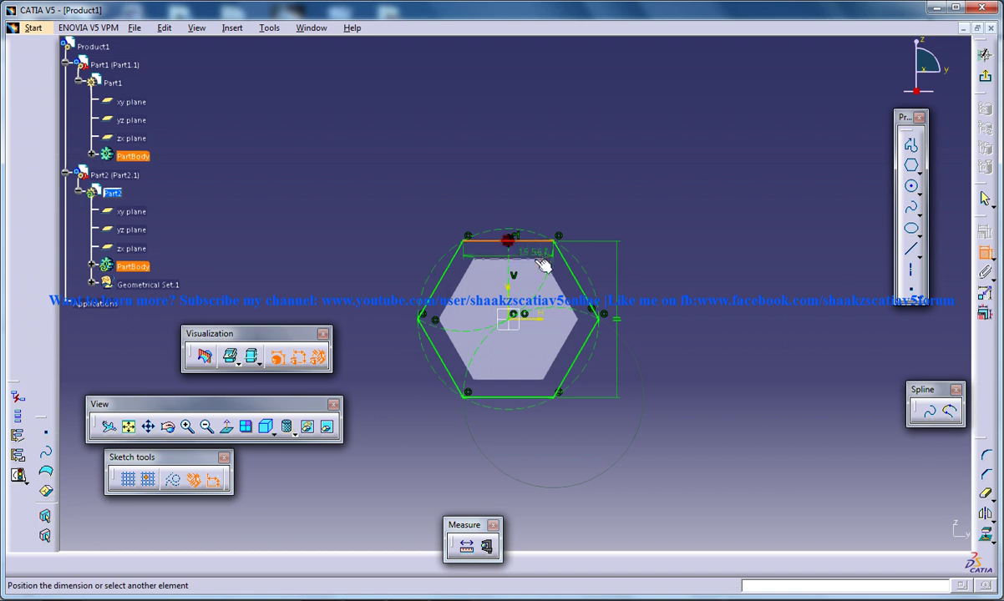
right_click(693, 242)
left_click(752, 353)
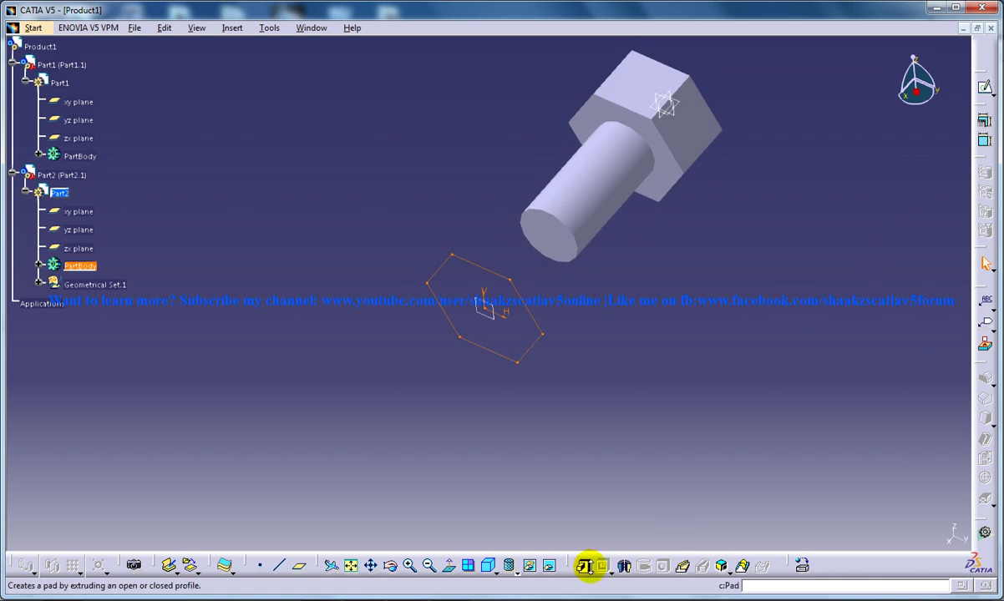
left_click(584, 566)
left_click(732, 439)
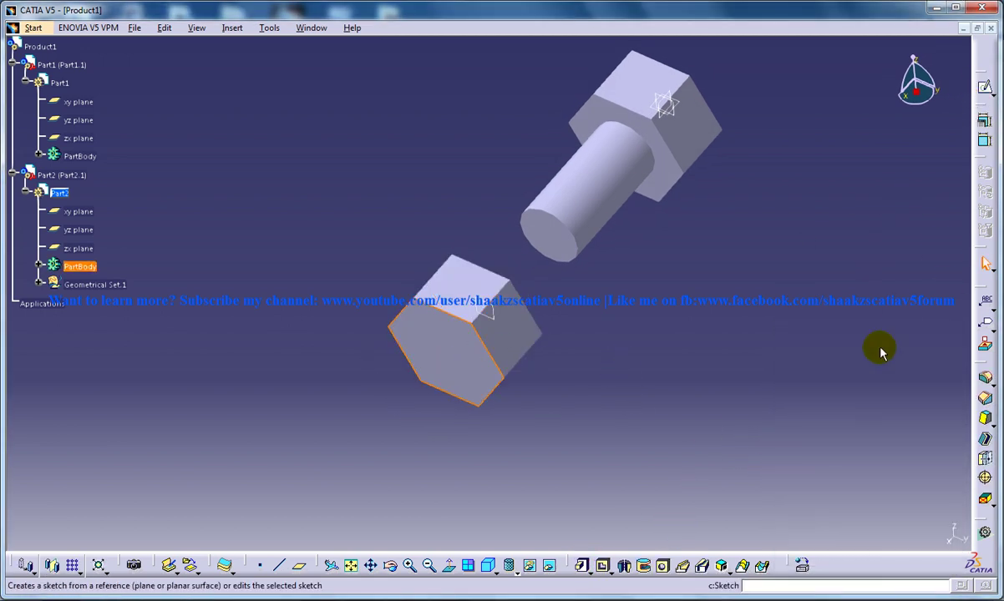
- Start a hole on the nut's front hexagonal face and constrain its position point coincident with the nut's centre
left_click(663, 566)
left_click(470, 338)
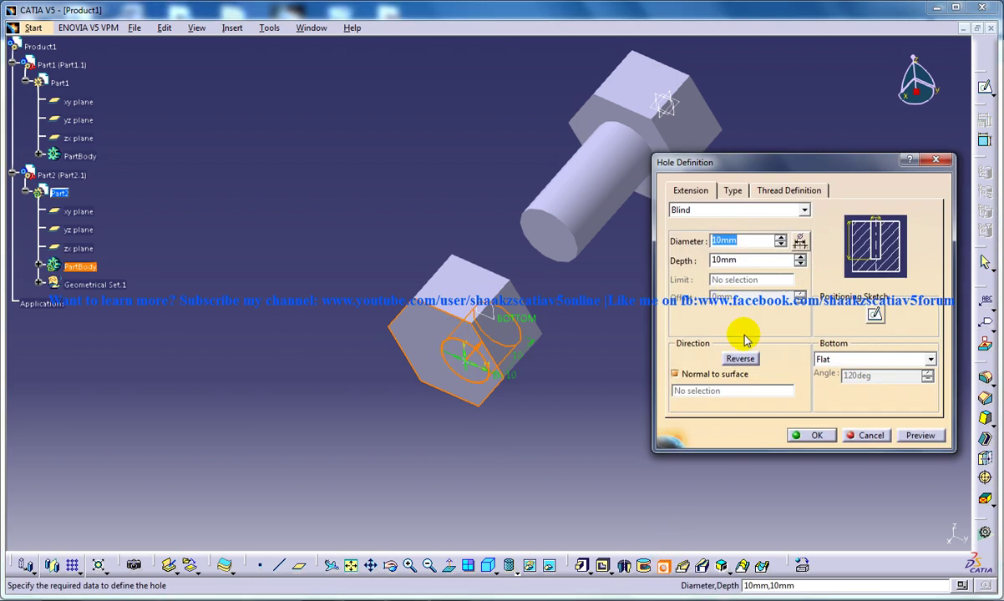
left_click(869, 311)
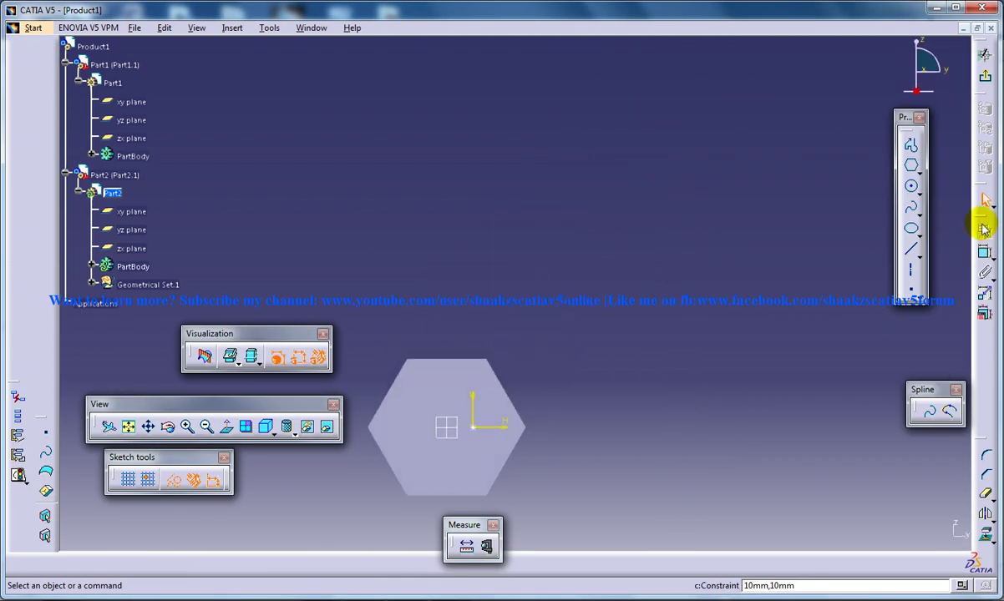
left_click(472, 434)
left_click(447, 433)
right_click(467, 442)
left_click(502, 544)
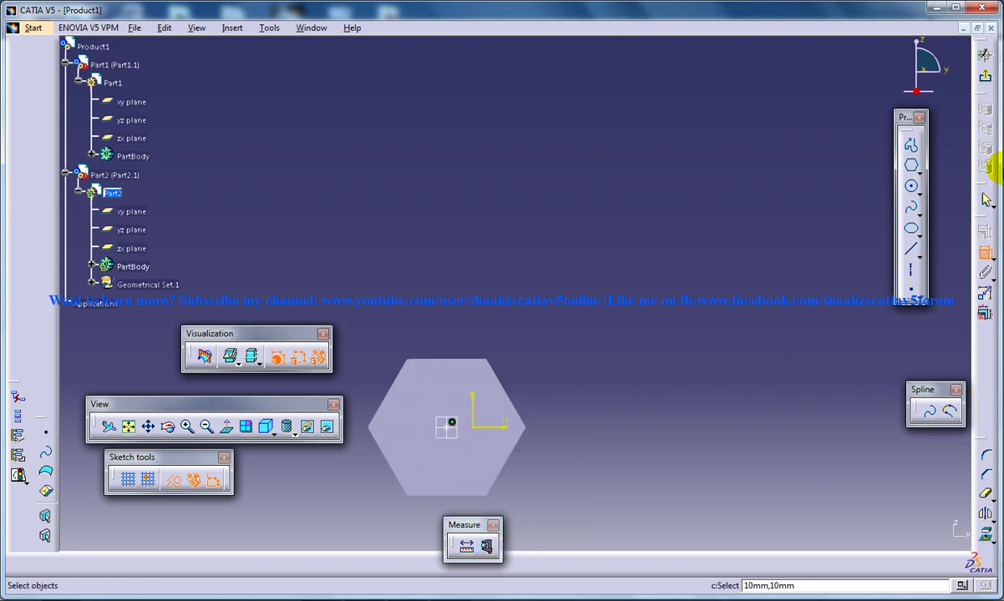
- Exit the positioning sketch, set the hole's diameter to 12 mm and create the hole through the nut
left_click(985, 76)
double_click(743, 241)
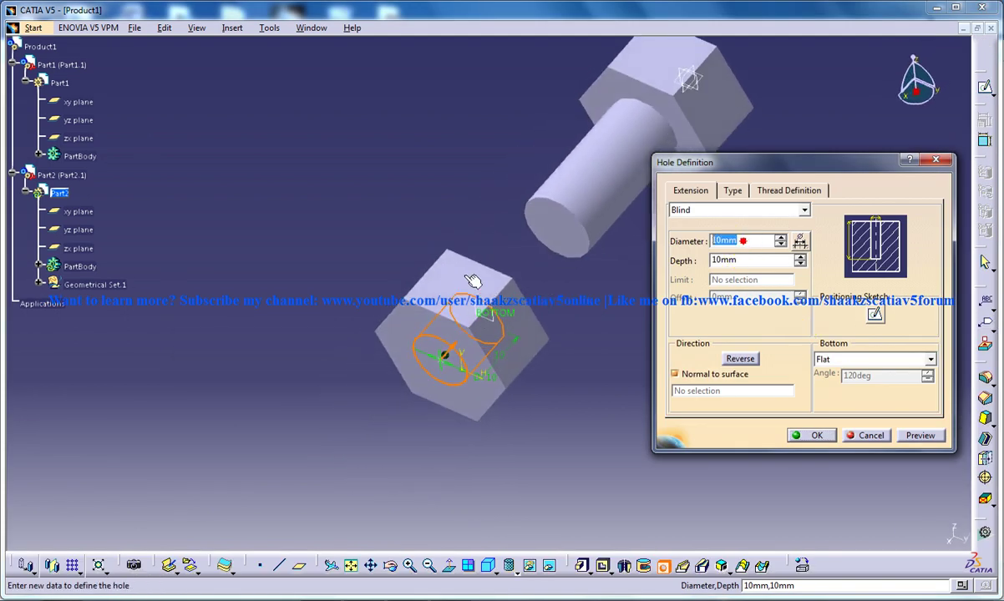
type("12")
left_click(681, 375)
left_click(807, 435)
middle_click_drag(601, 335, 435, 191)
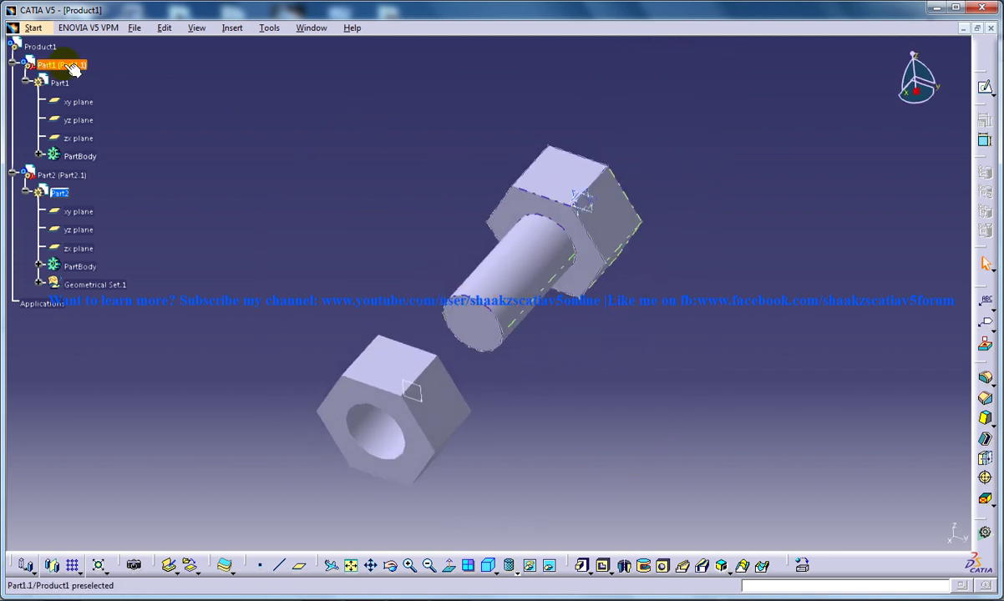
- Activate the top-level product, create a new kinematic mechanism in it and show the mechanism in the tree
double_click(49, 48)
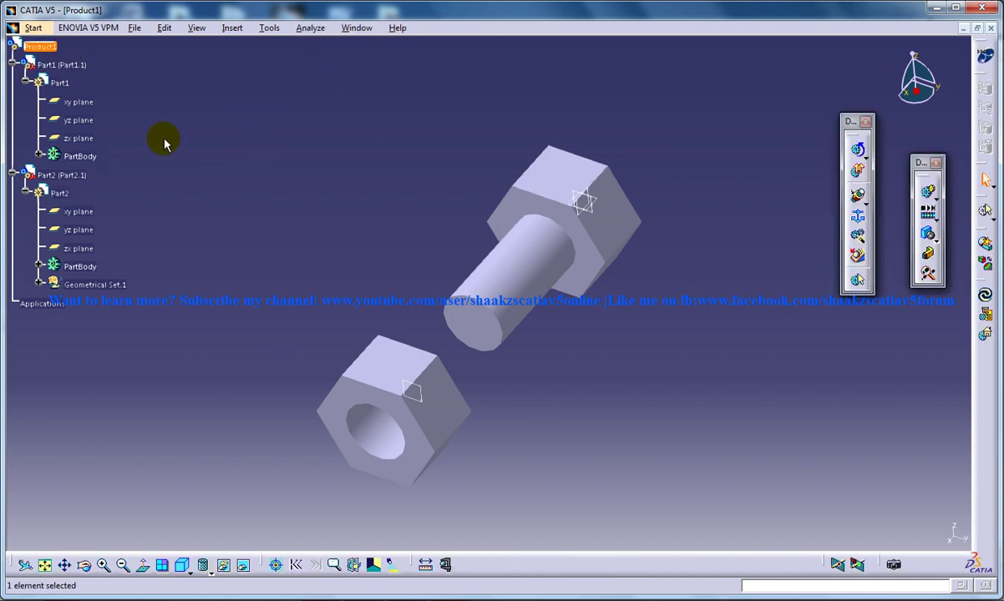
left_click(234, 30)
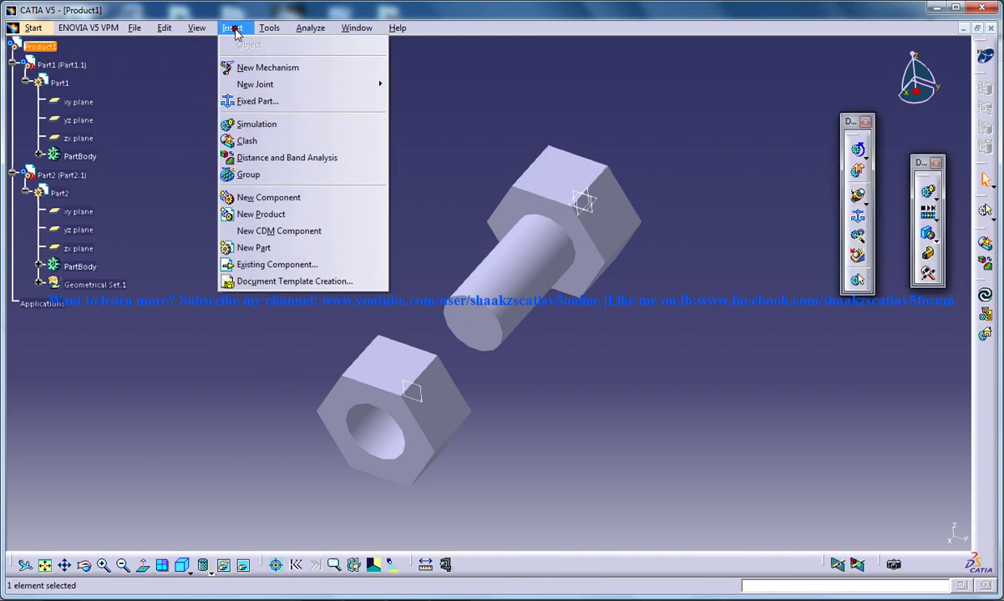
left_click(264, 68)
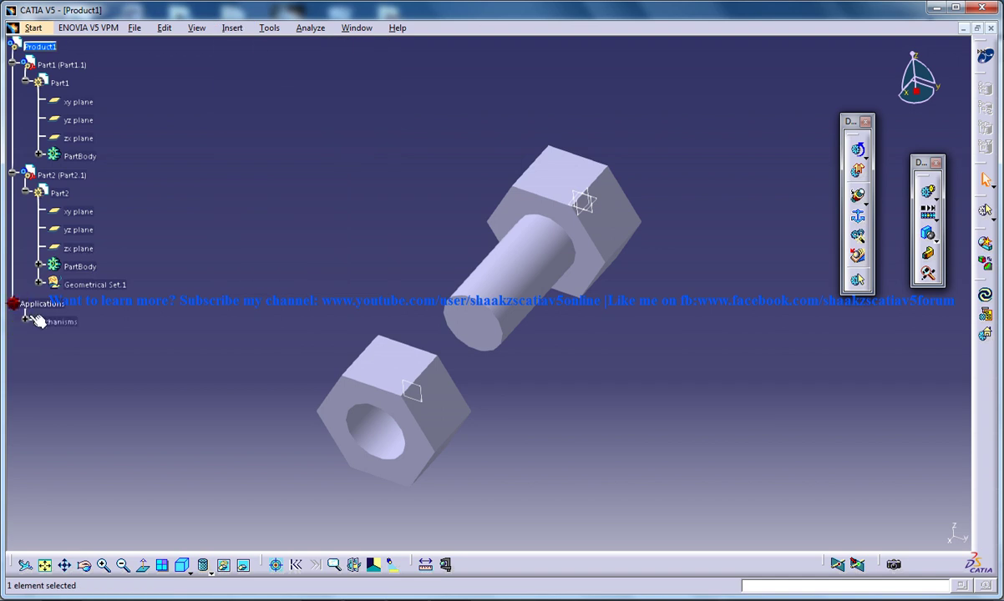
left_click(25, 323)
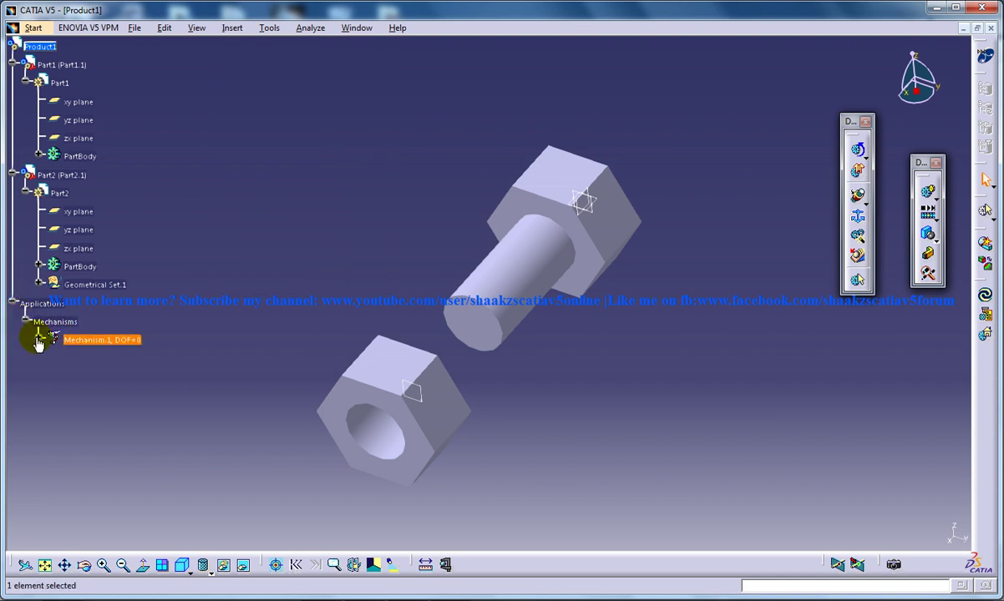
- Define the bolt as the fixed part of the mechanism
left_click(236, 27)
left_click(251, 101)
left_click(627, 255)
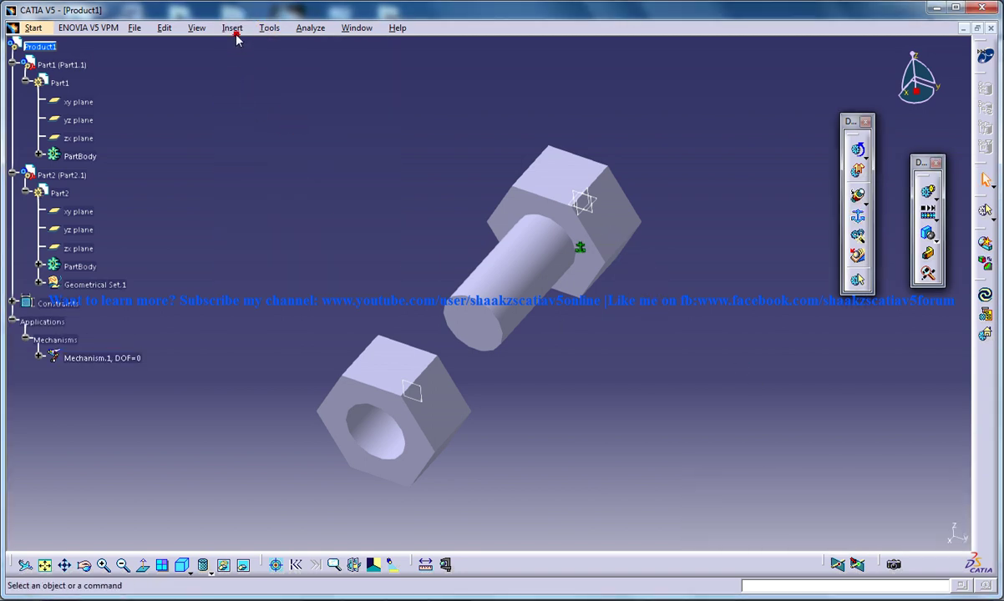
- Create a length-driven screw joint between the nut's hole axis and the bolt's shank axis, with pitch 2
left_click(234, 28)
mouse_move(309, 87)
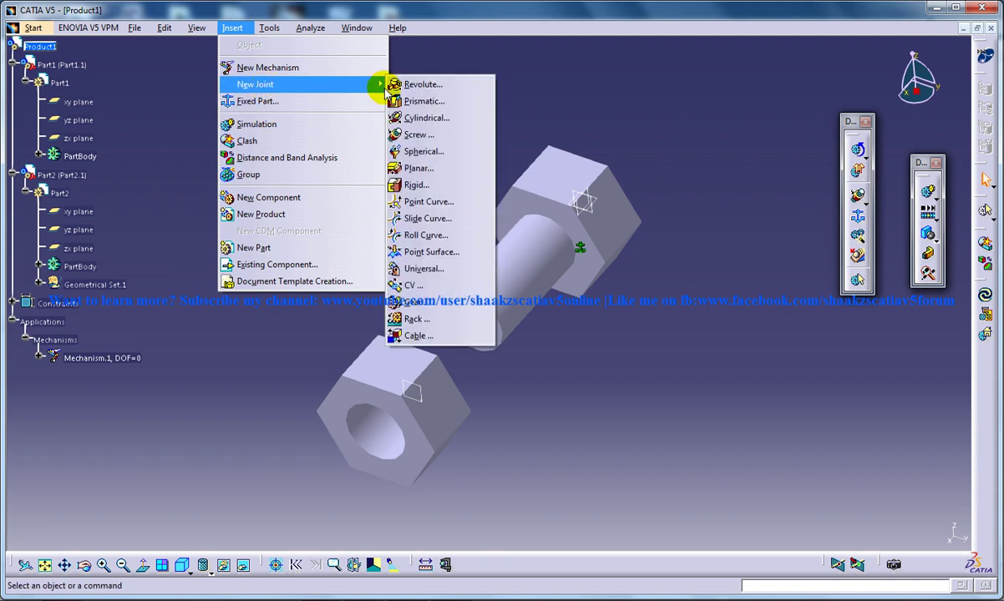
left_click(417, 136)
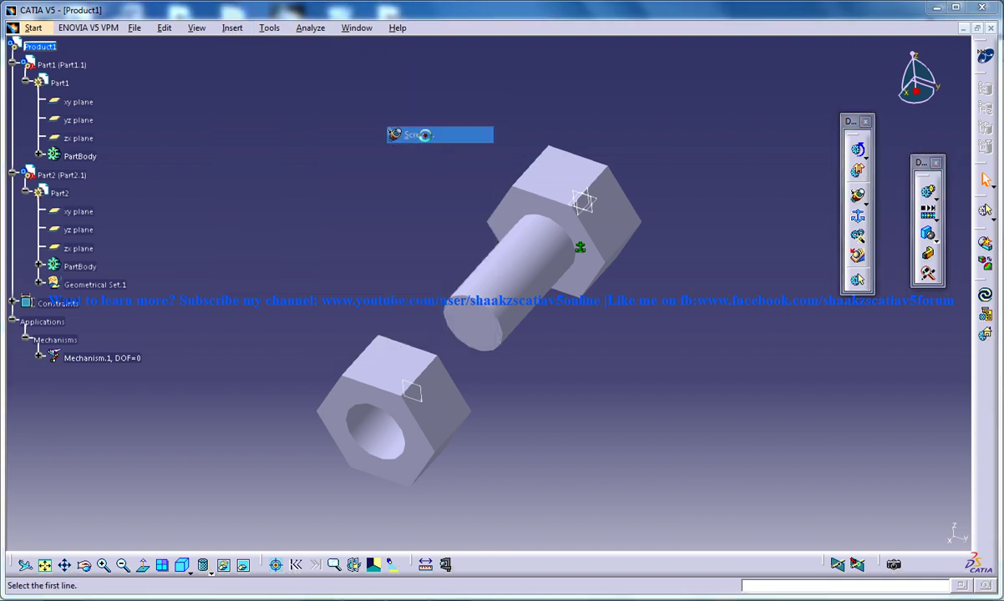
left_click(379, 441)
left_click(543, 251)
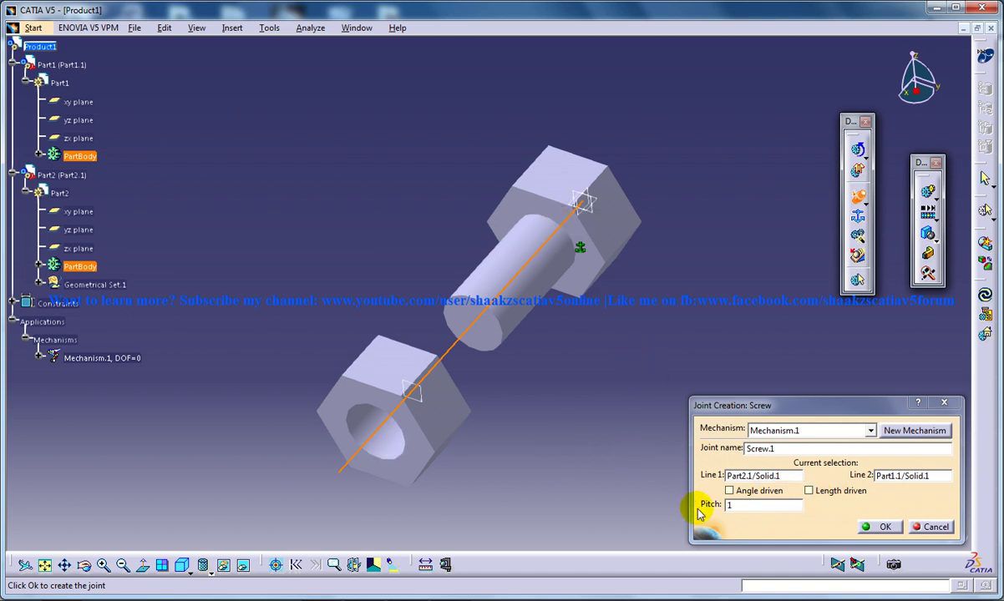
double_click(751, 506)
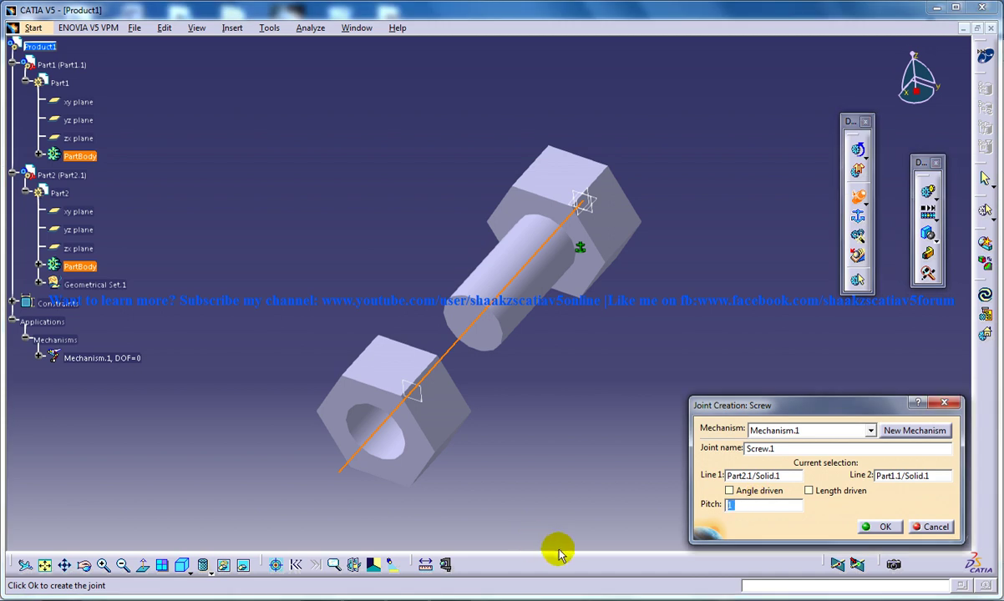
type("2")
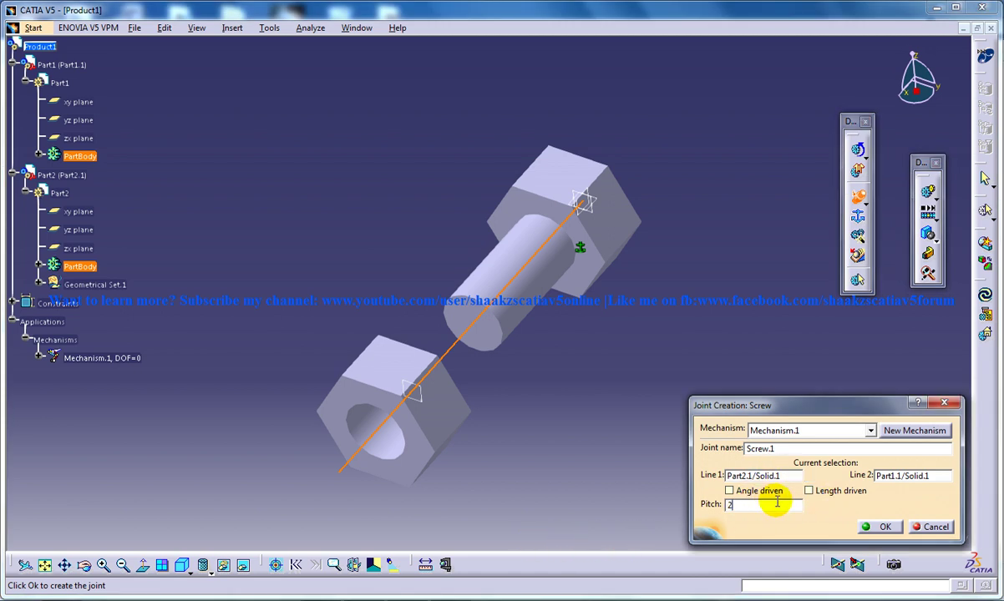
left_click(809, 491)
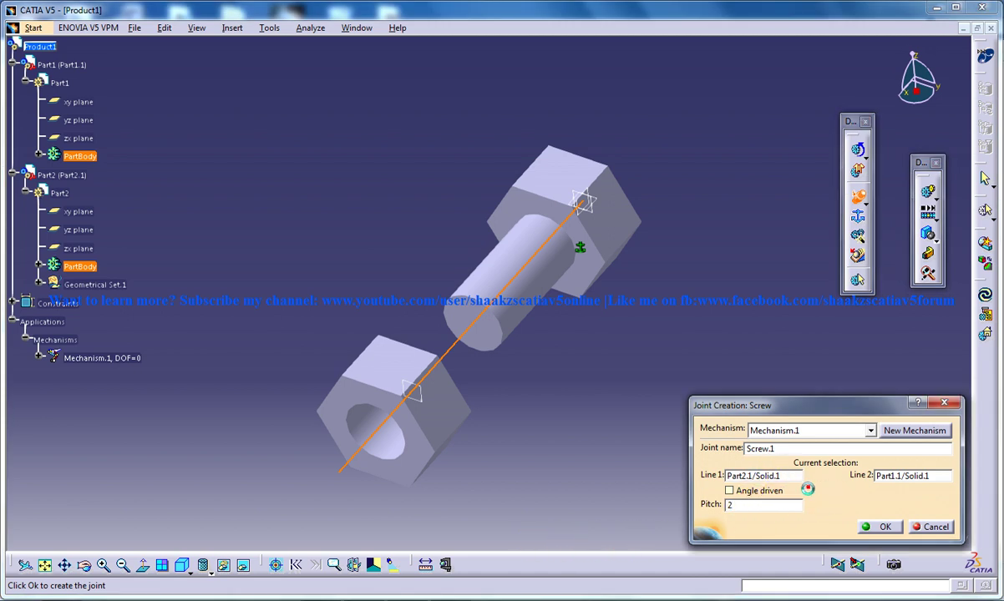
left_click(879, 527)
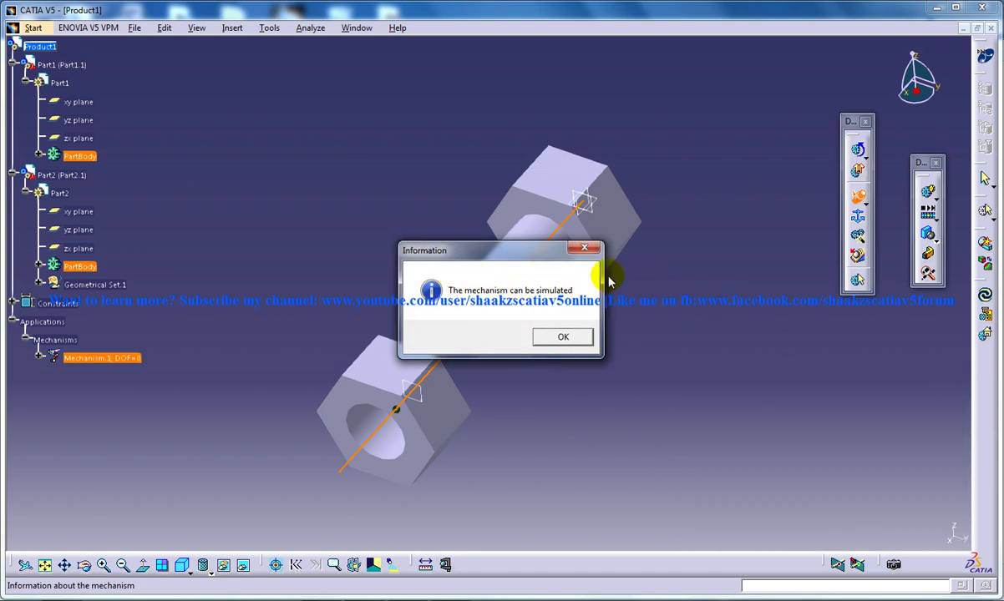
left_click(558, 338)
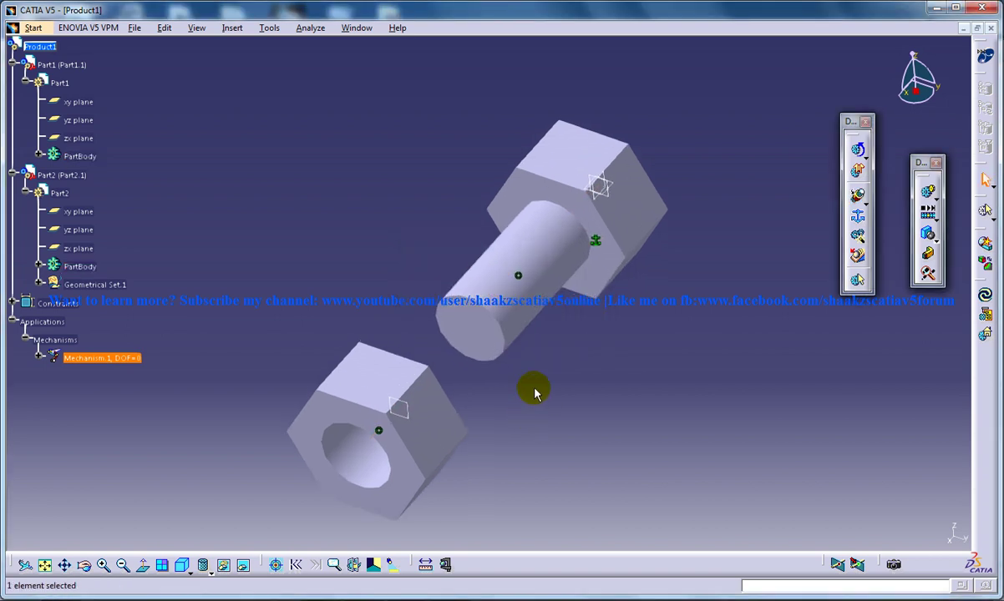
- Simulate the mechanism by moving the nut along the bolt to about -32, -44 and -39, and close the simulation
left_click(48, 305)
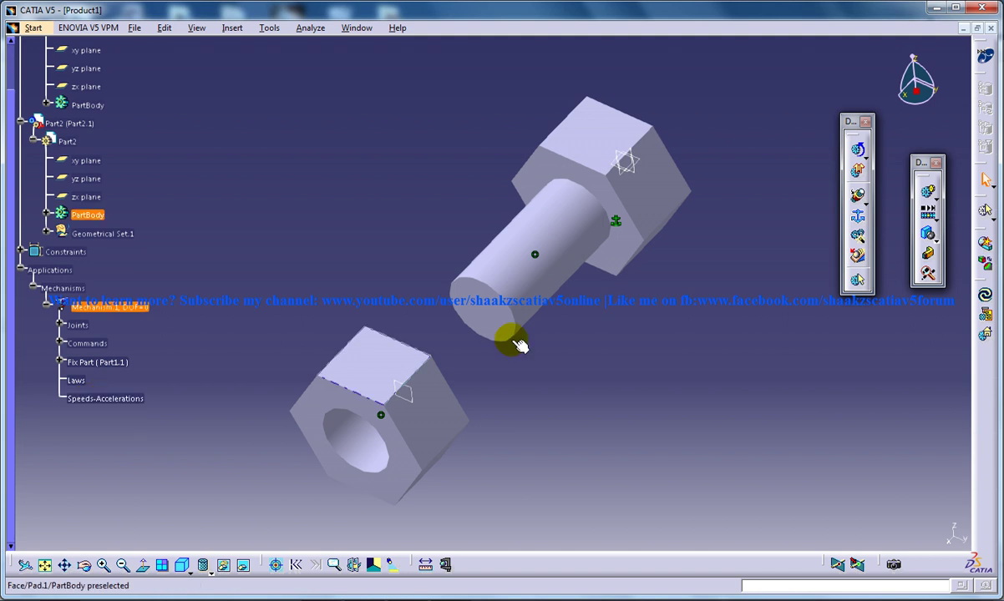
left_click(858, 150)
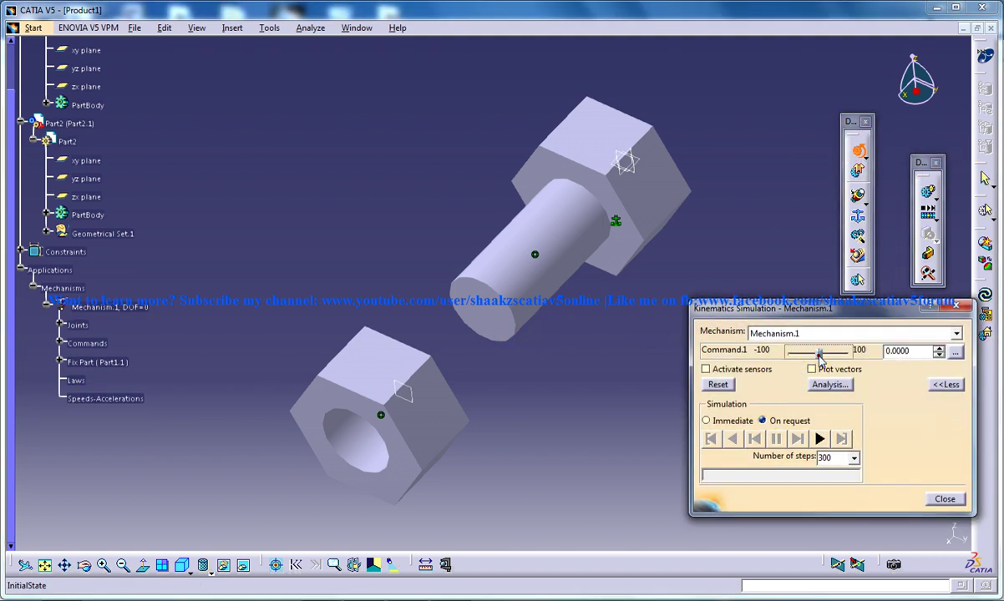
left_click_drag(340, 410, 482, 285)
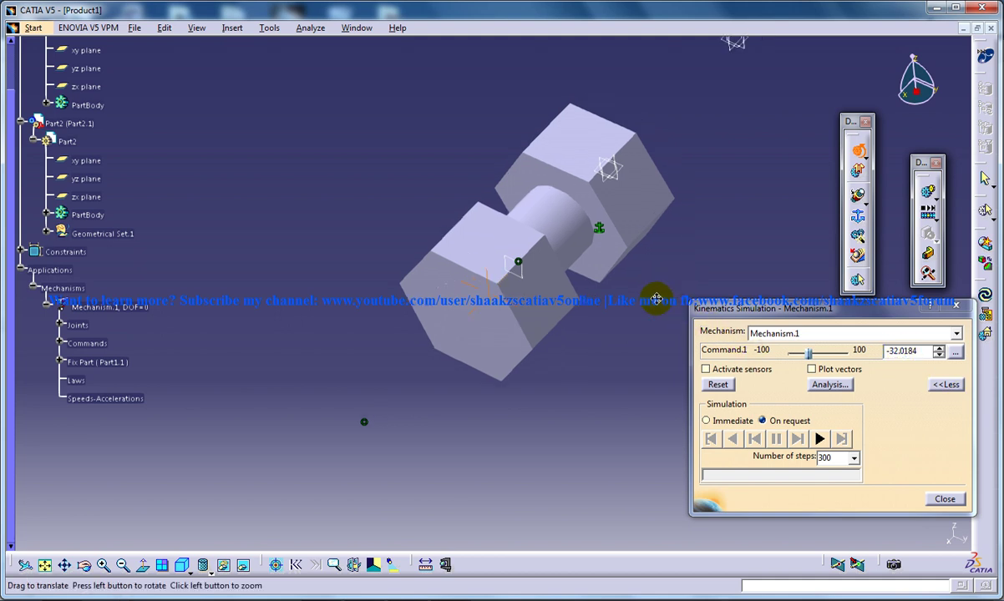
middle_click_drag(610, 341, 584, 354)
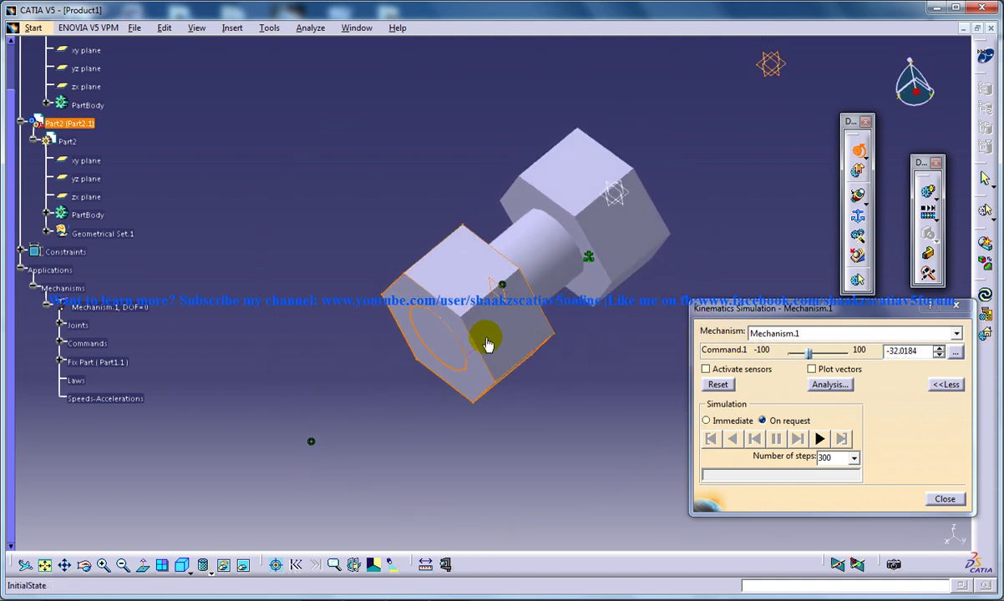
left_click_drag(484, 339, 559, 308)
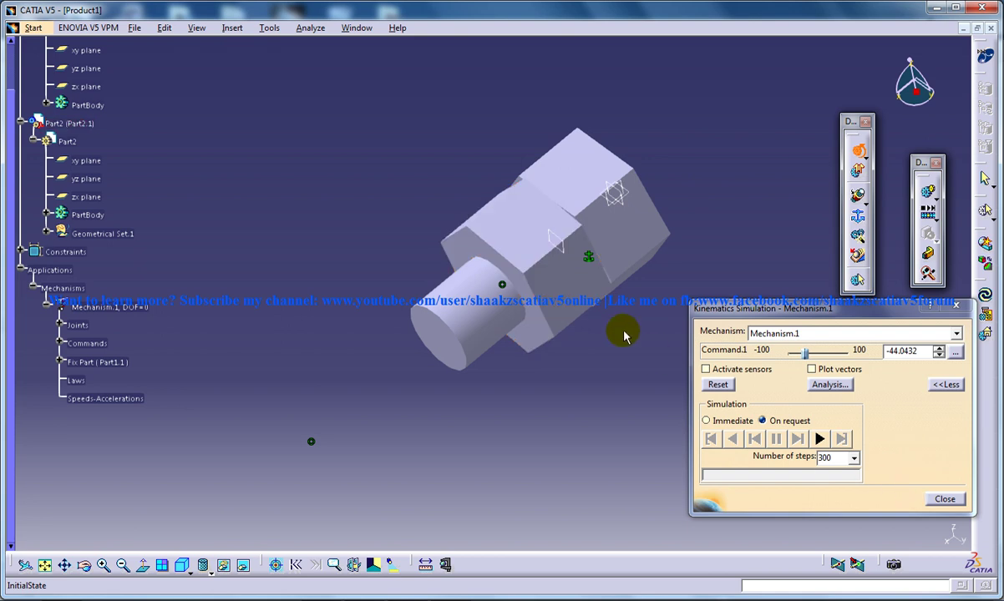
left_click_drag(559, 264, 531, 273)
left_click(946, 499)
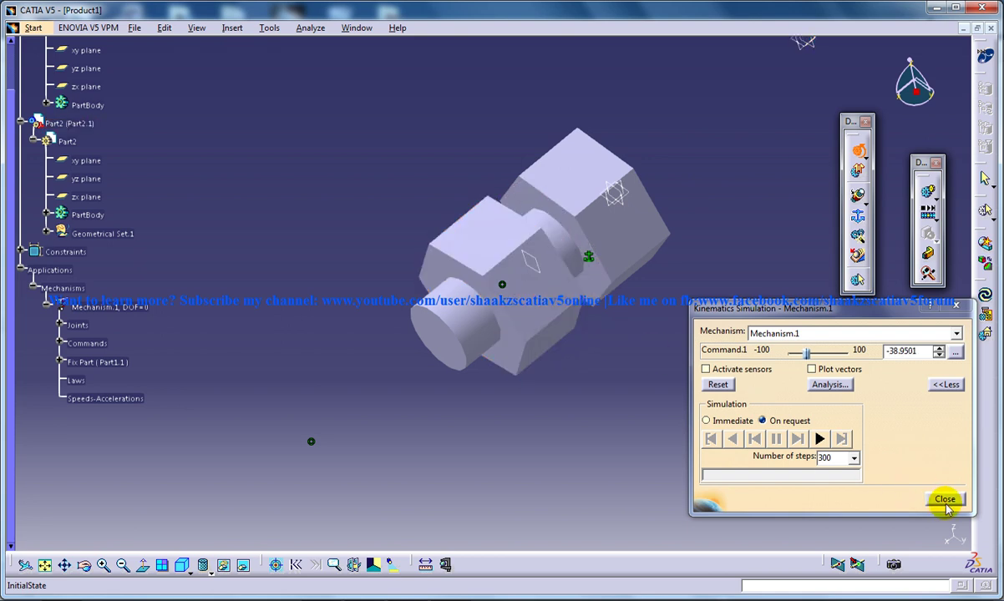
- Open the screw joint between the nut and the bolt for editing
left_click(62, 325)
double_click(137, 344)
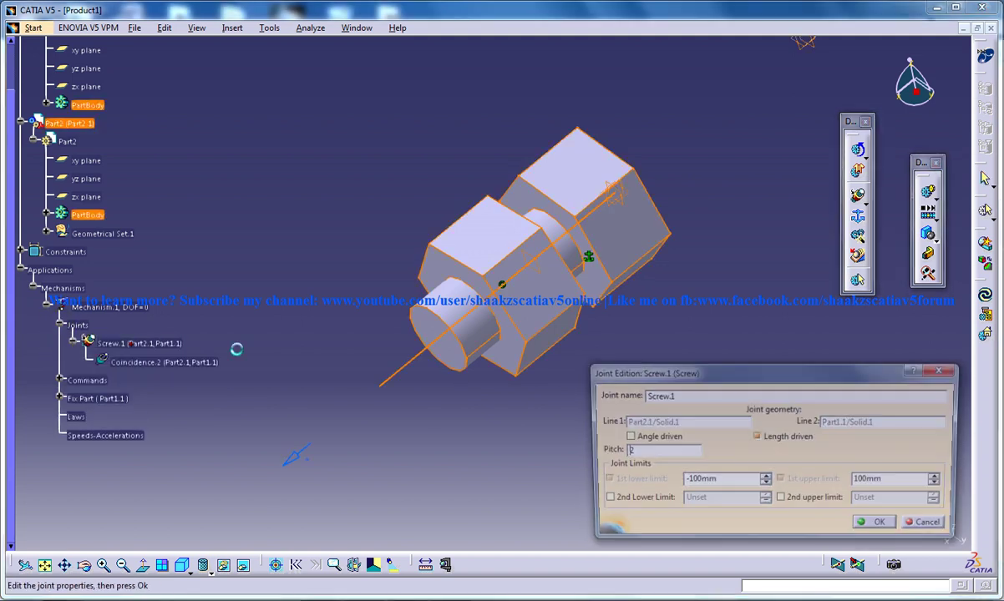
- Try to set the screw joint's first lower limit to -32 mm and first upper limit to -44 mm
double_click(732, 481)
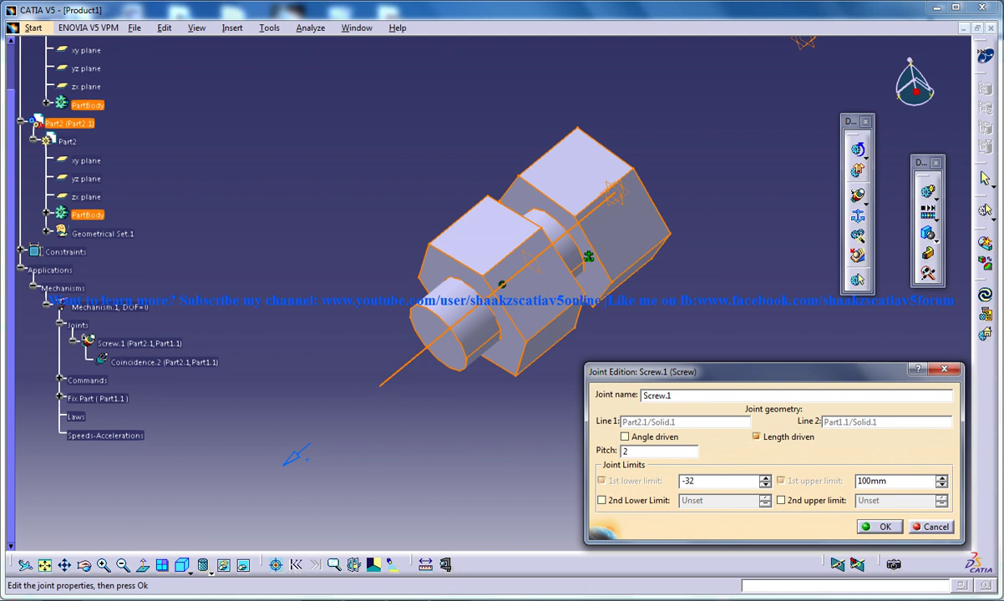
double_click(894, 481)
type("-44")
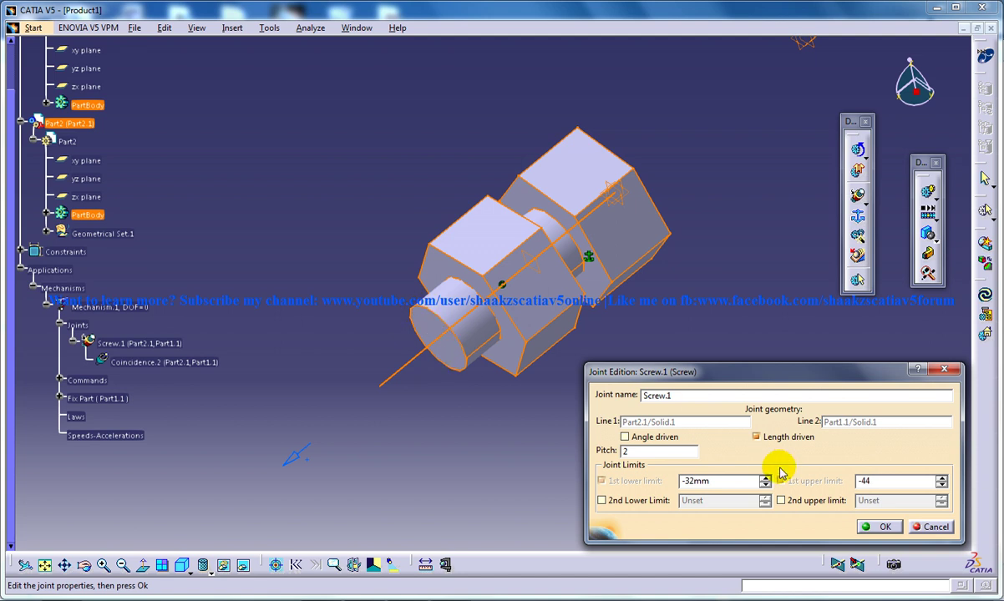
left_click(883, 527)
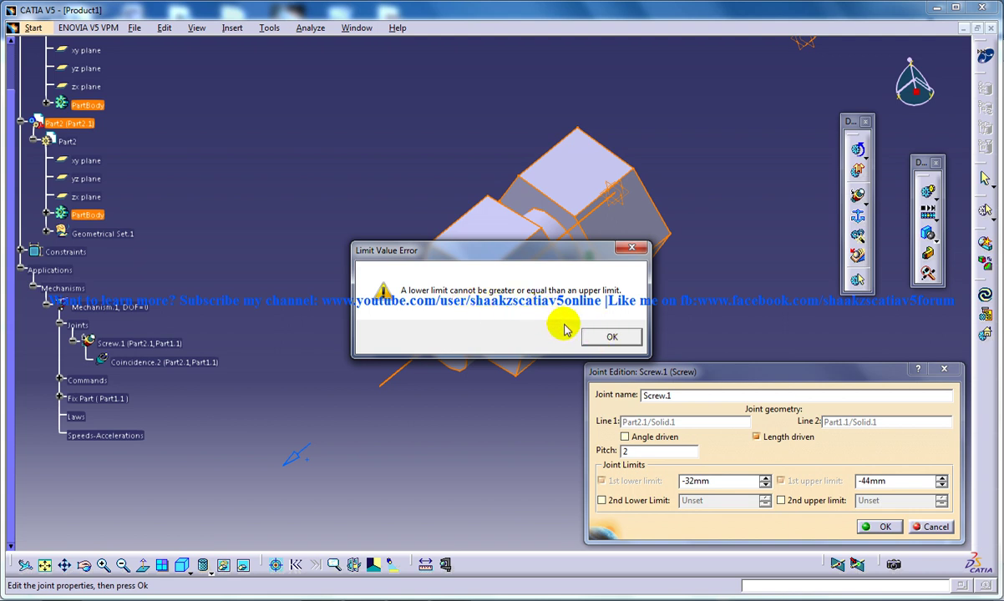
left_click(614, 337)
- Set the screw joint's first lower limit to -44 mm and first upper limit to -32 mm, and apply the edit
double_click(730, 483)
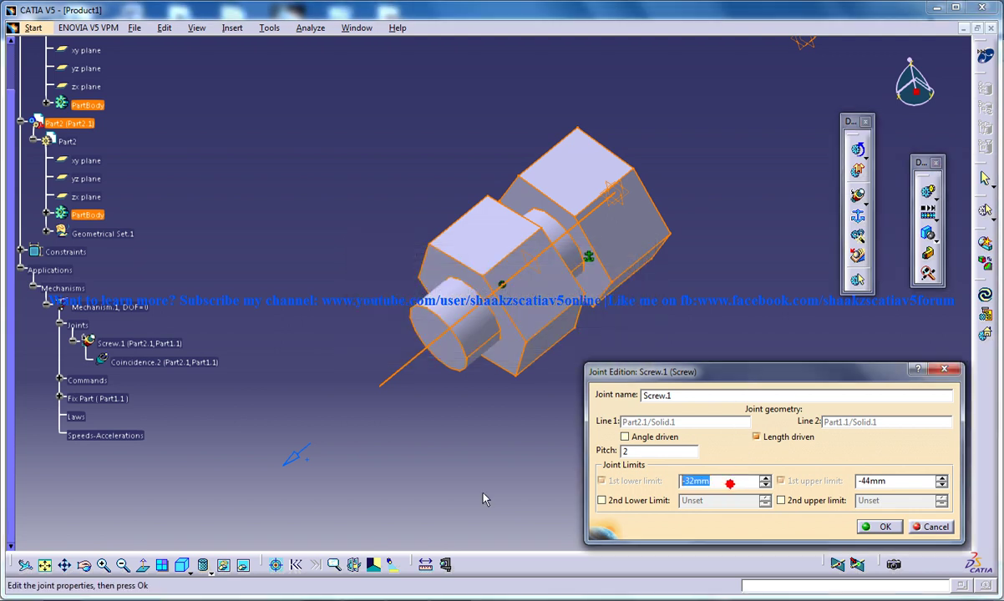
type("-44")
double_click(877, 481)
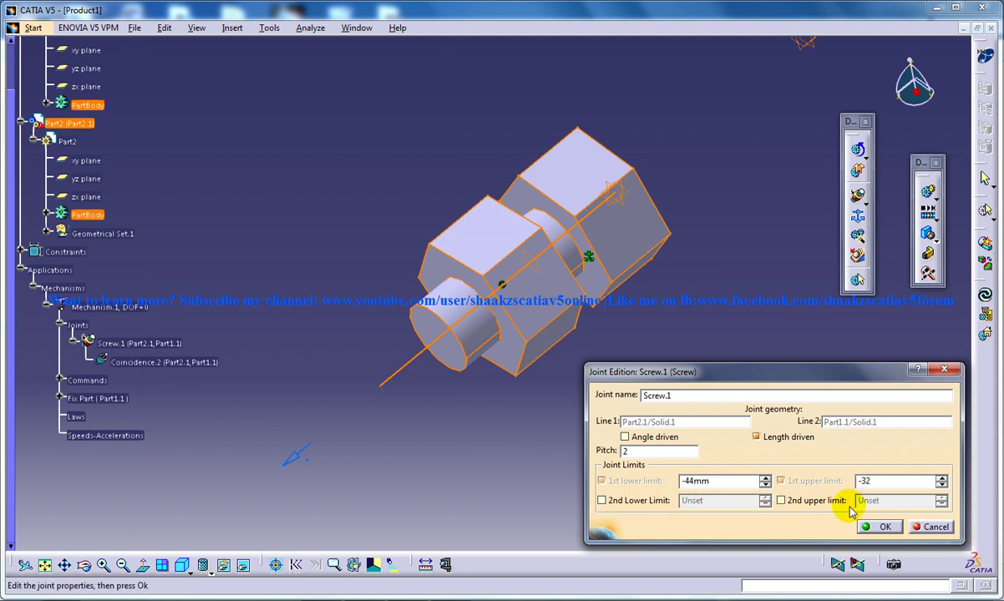
left_click(882, 527)
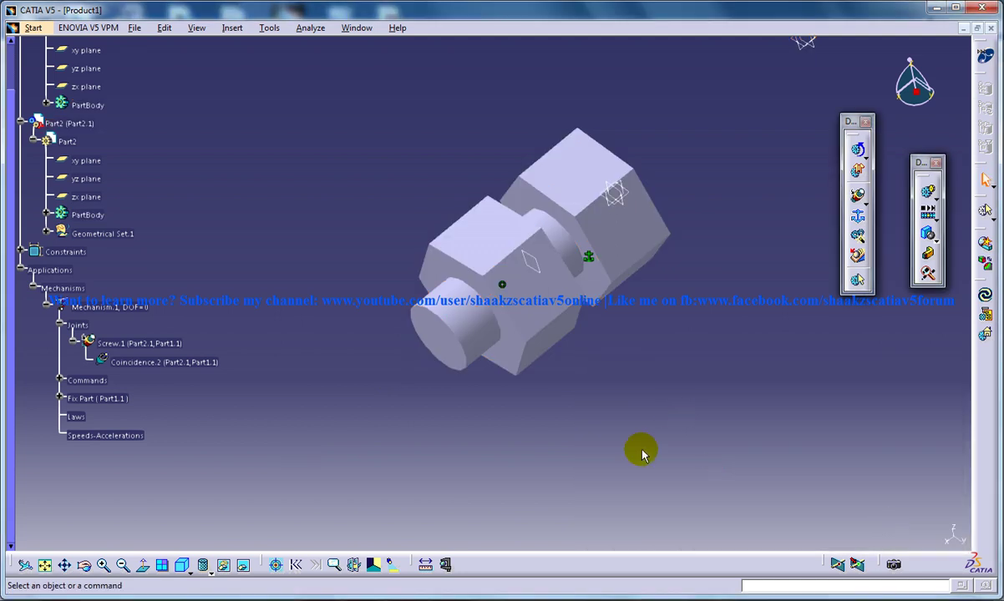
- Simulate the nut's travel along the bolt between -44 and -32, play the motion on request and inspect it from several angles
double_click(105, 436)
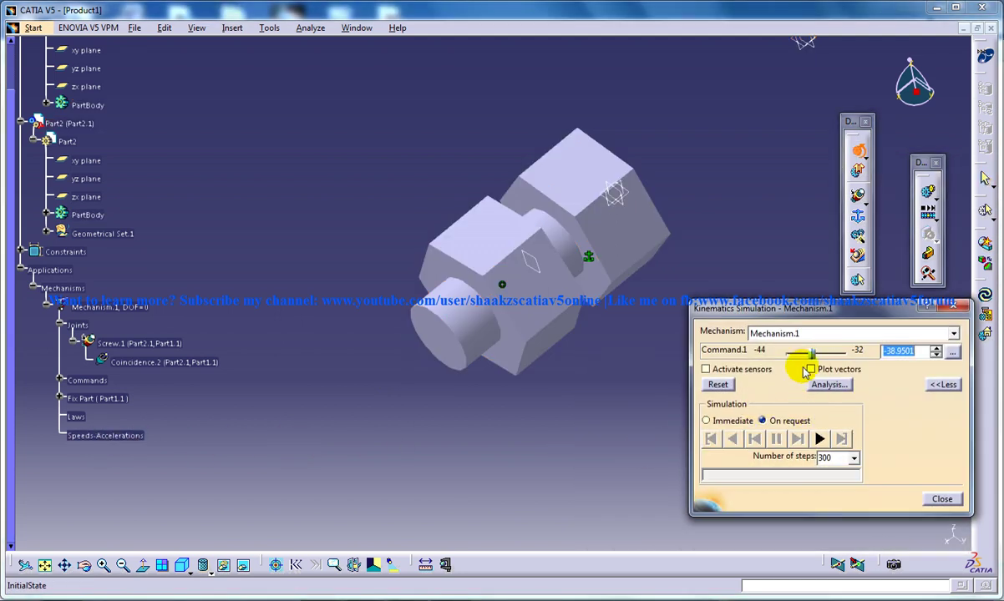
left_click_drag(809, 366, 679, 360)
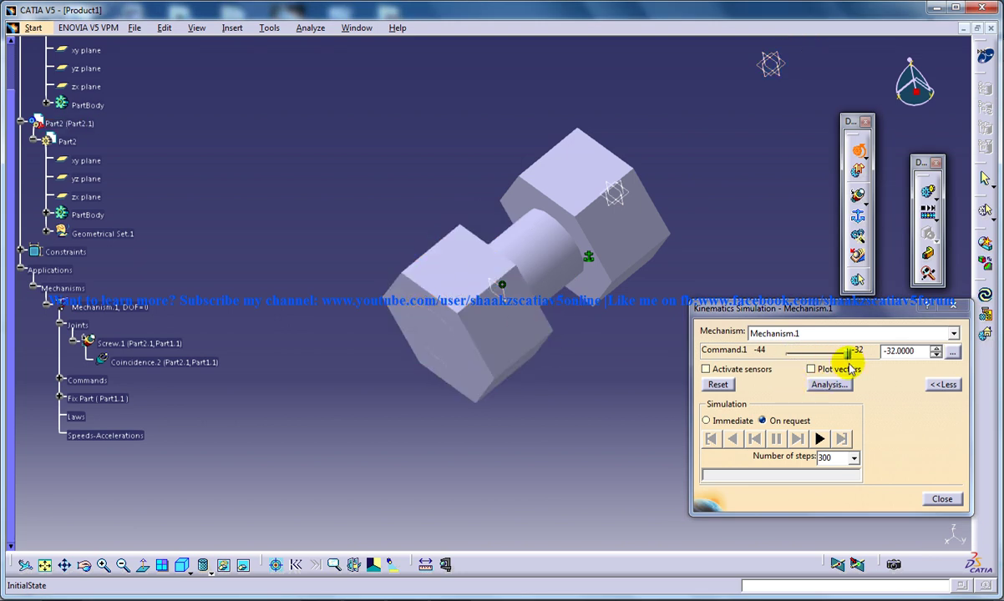
left_click_drag(849, 367, 786, 358)
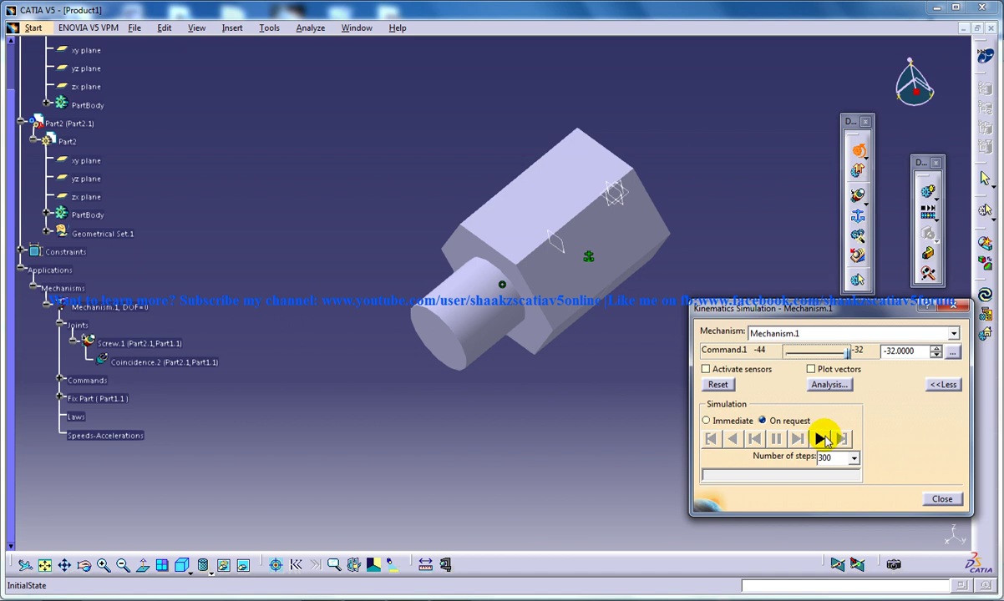
left_click(823, 440)
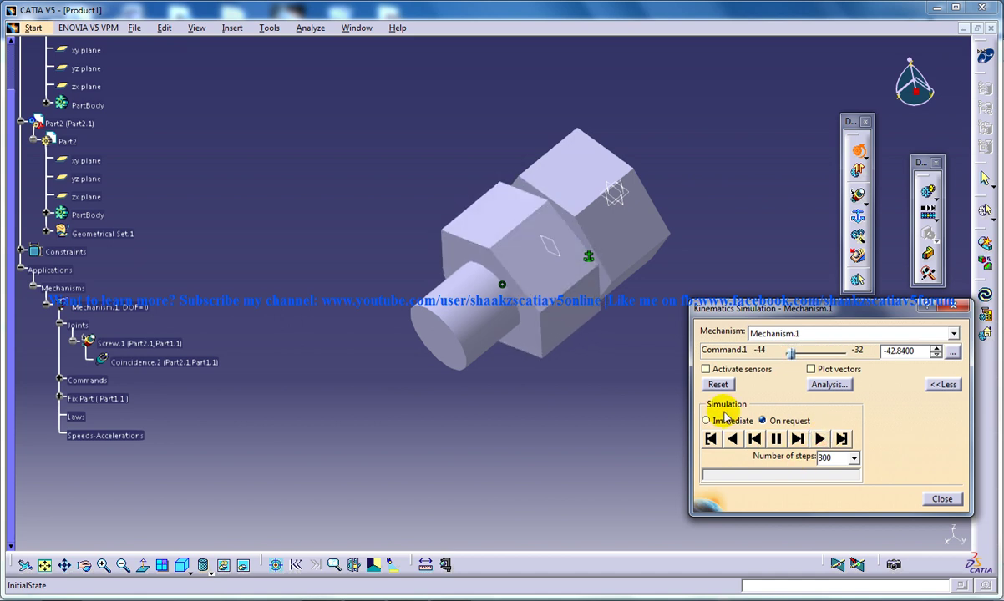
middle_click_drag(578, 343, 421, 352)
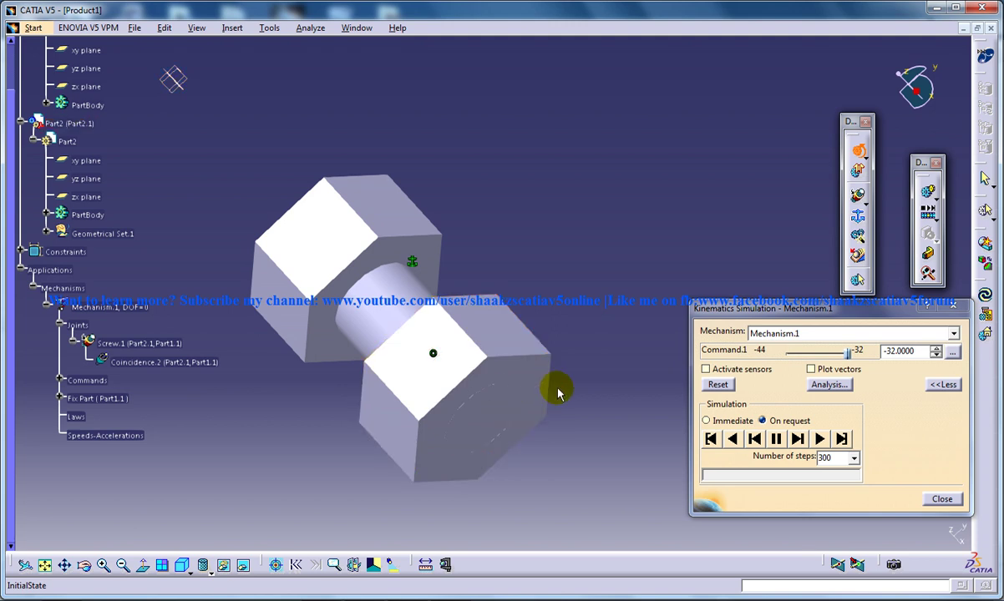
middle_click_drag(553, 347, 518, 411)
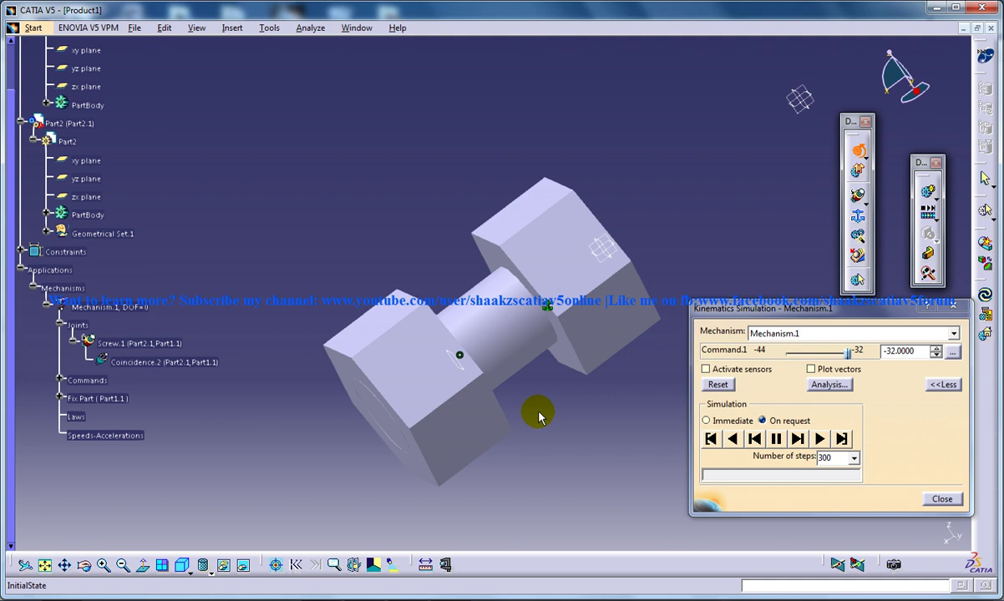